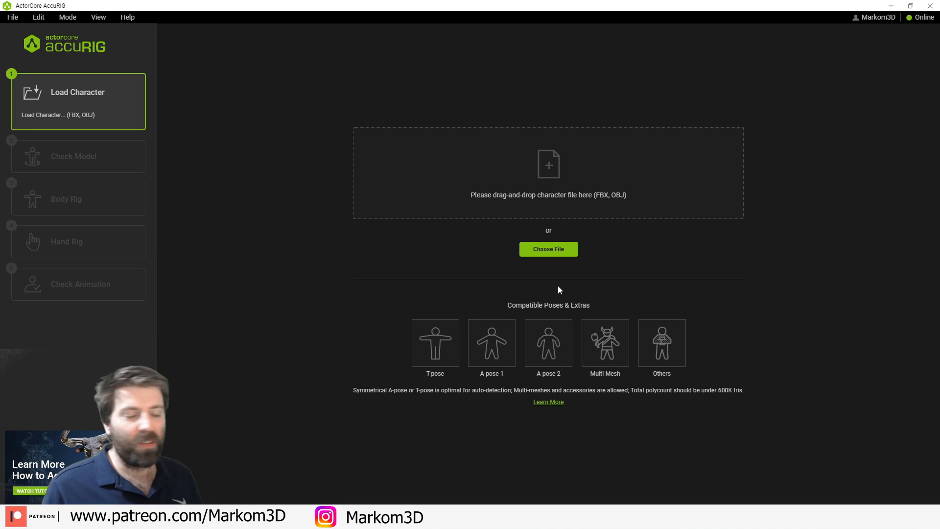
- Load the StormTrooper_V2.fbx character and generate its body rig with the center line kept at 50
left_click(569, 252)
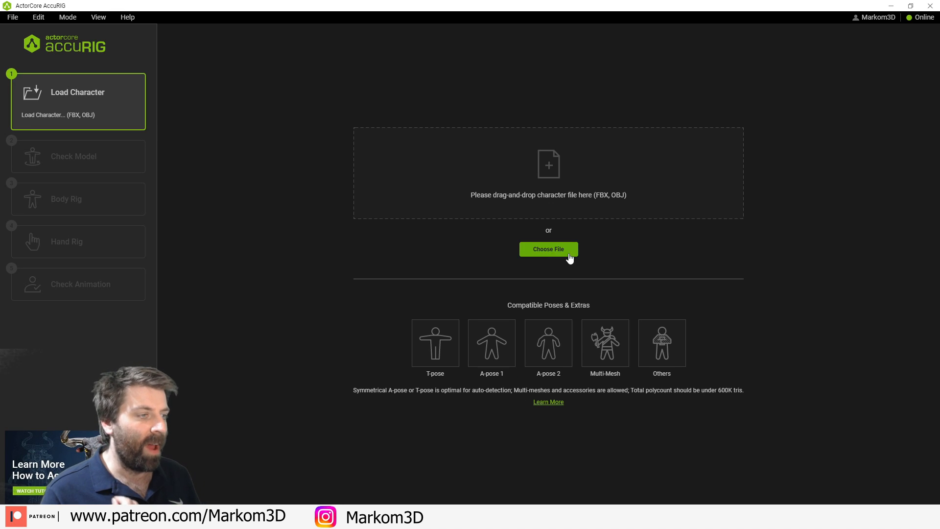
double_click(131, 72)
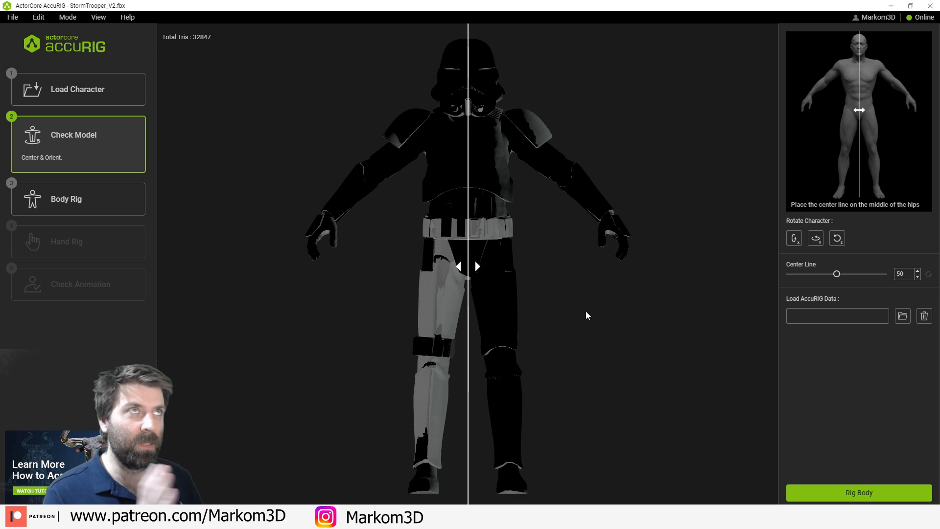
left_click(856, 495)
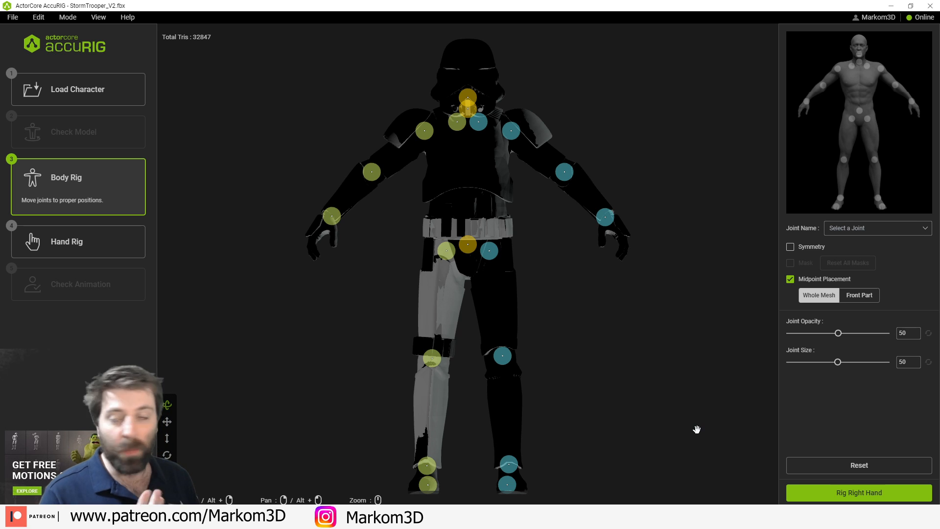
- Turn on symmetry and move the Left Toe Base joint slightly forward toward the tip of the foot
right_click_drag(604, 362, 627, 296)
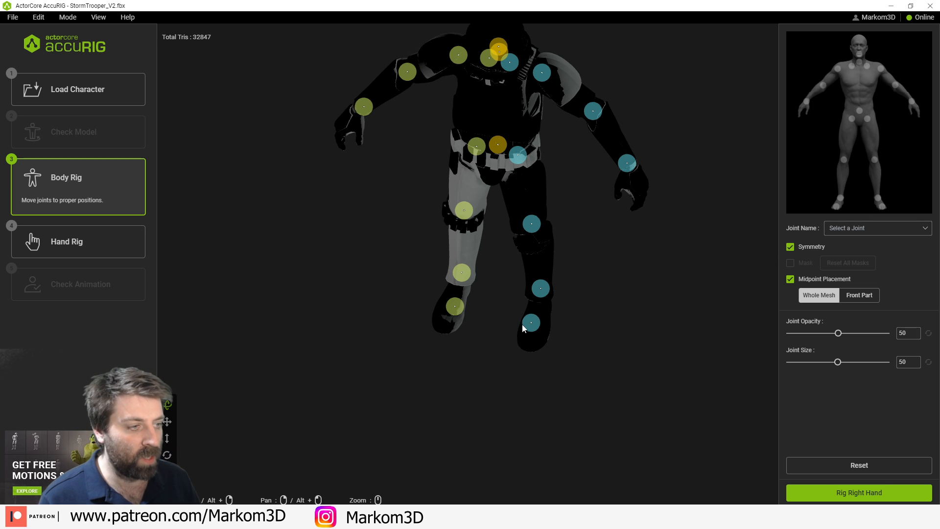
left_click_drag(529, 325, 530, 325)
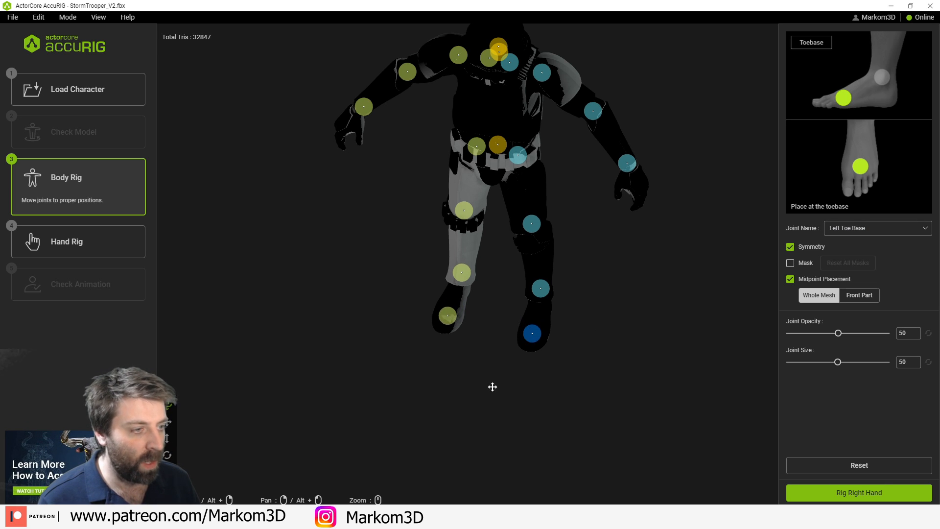
right_click_drag(492, 387, 528, 373)
left_click_drag(491, 374, 514, 286)
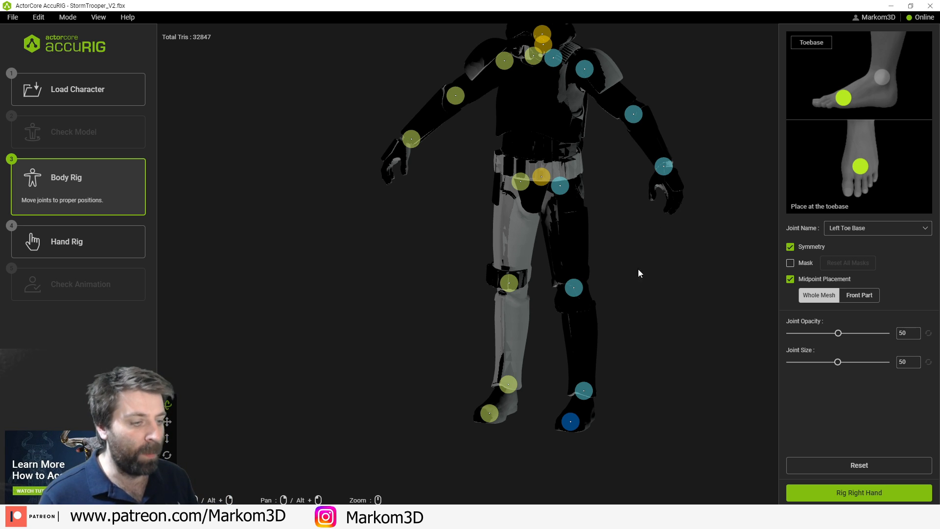
- Rig the right and left hands with five fingers using the detected joints, and finalize the character
left_click(821, 495)
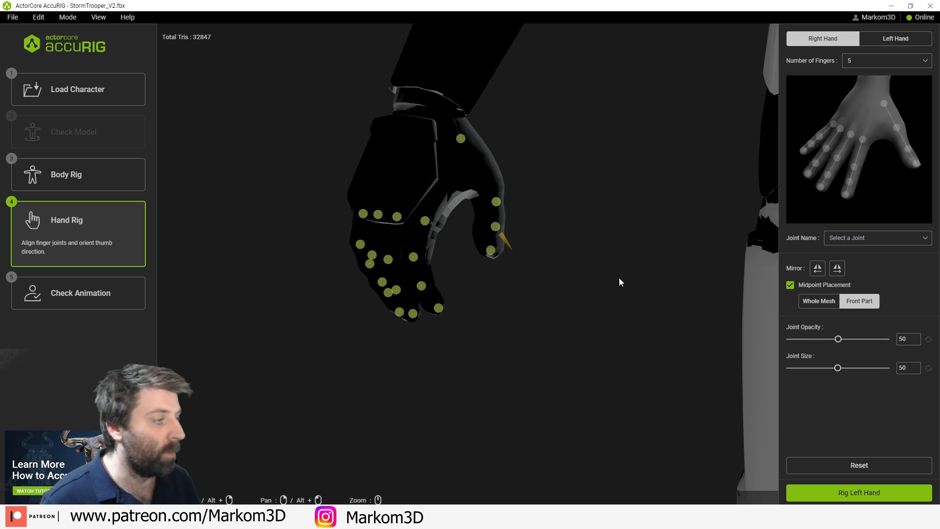
left_click(842, 495)
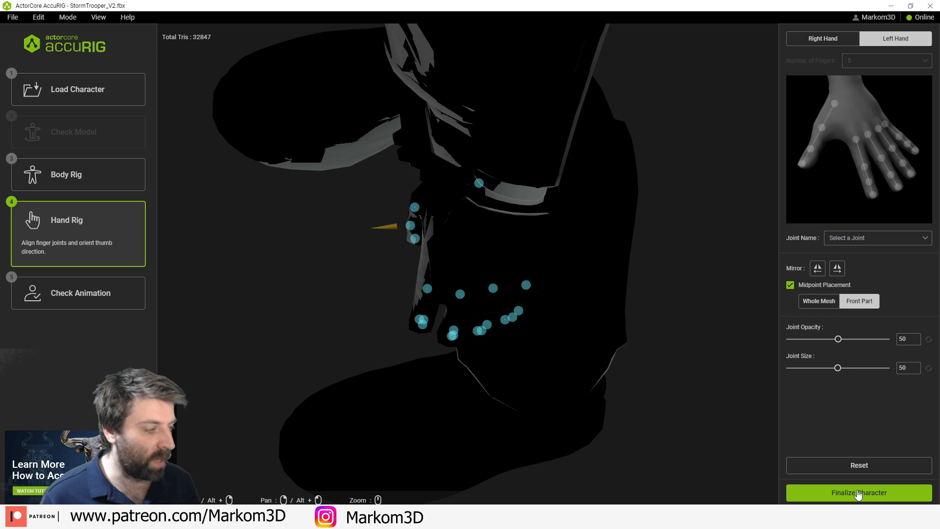
left_click(858, 494)
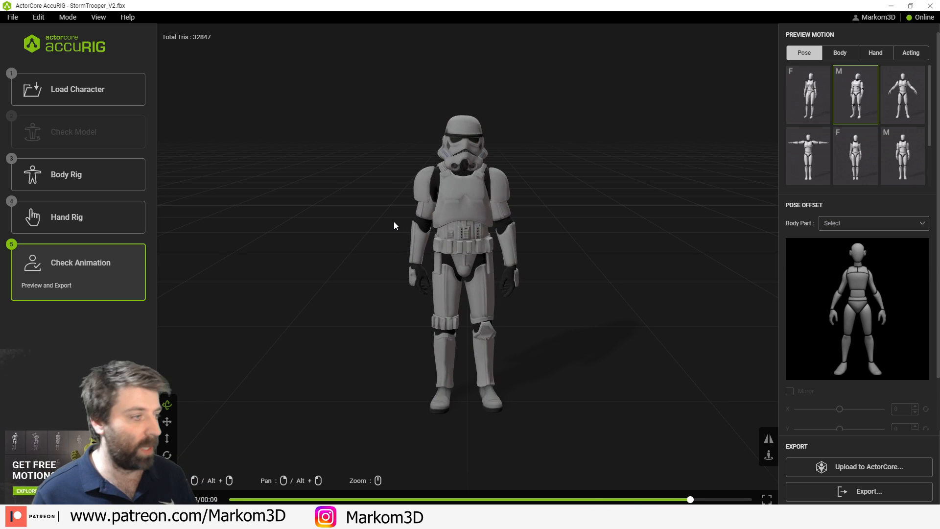
- Open the character's export options and examine the target applications available for FBX export
left_click(860, 491)
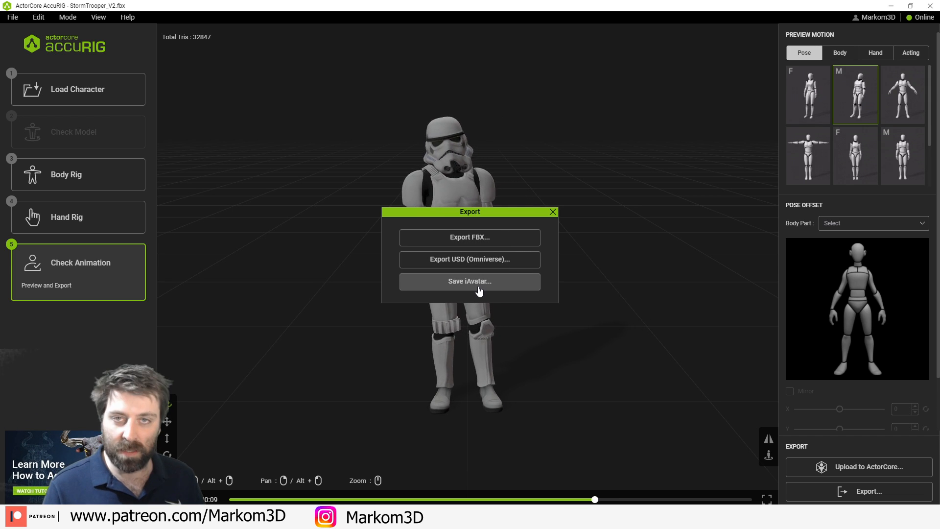
left_click(486, 240)
left_click(491, 182)
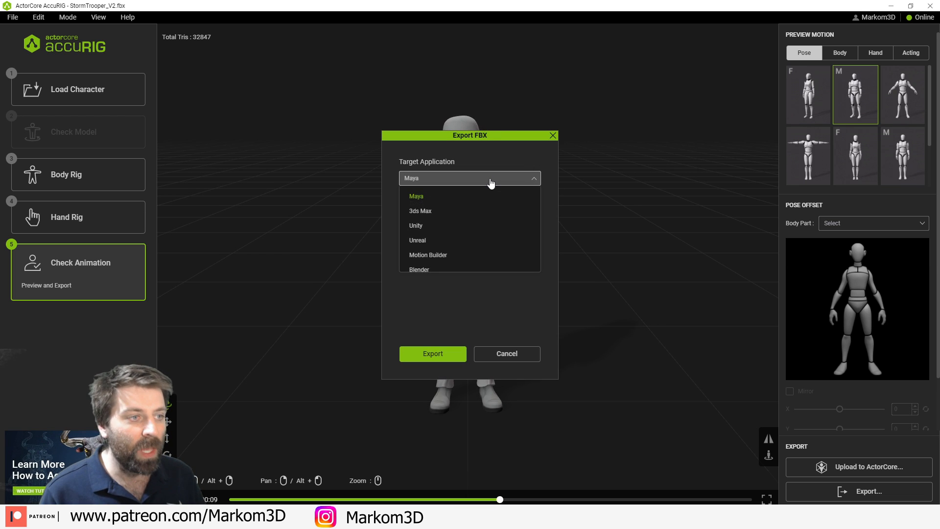
scroll(489, 214, "down", 3)
scroll(478, 237, "up", 3)
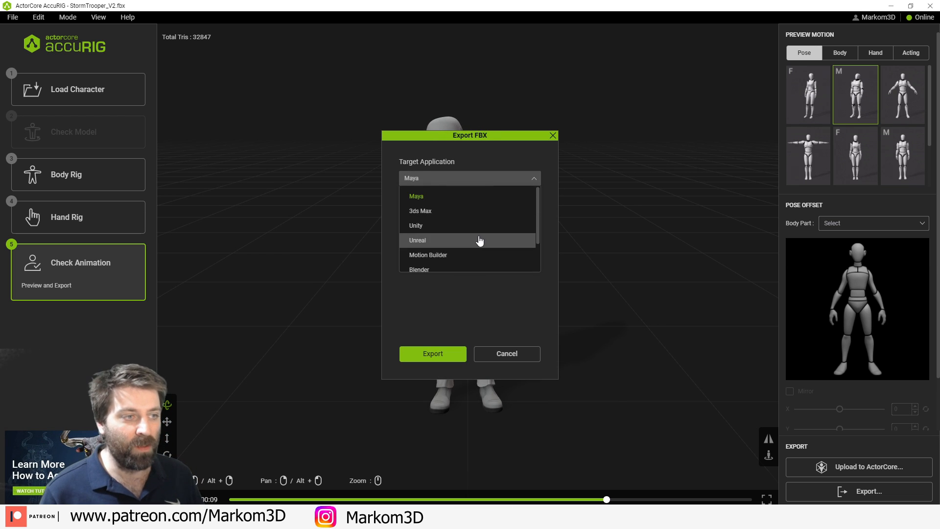
scroll(470, 242, "down", 2)
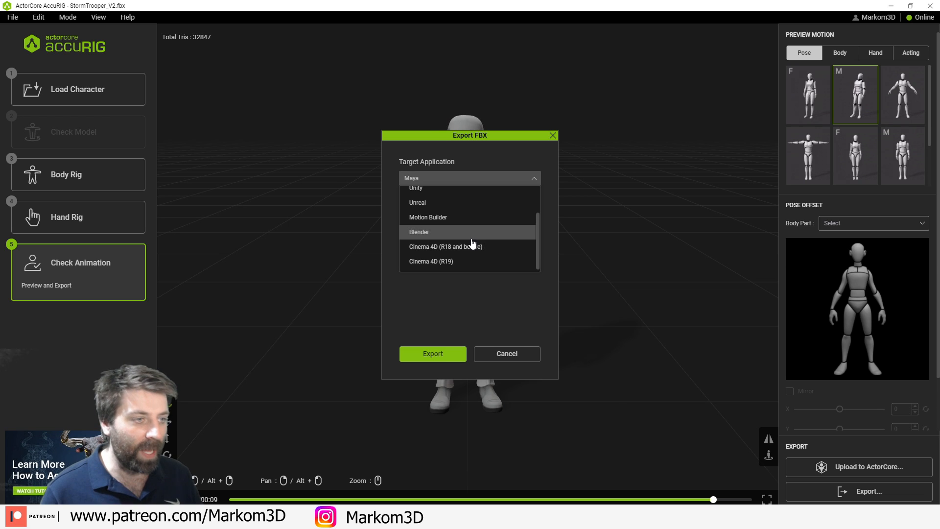
scroll(472, 243, "up", 2)
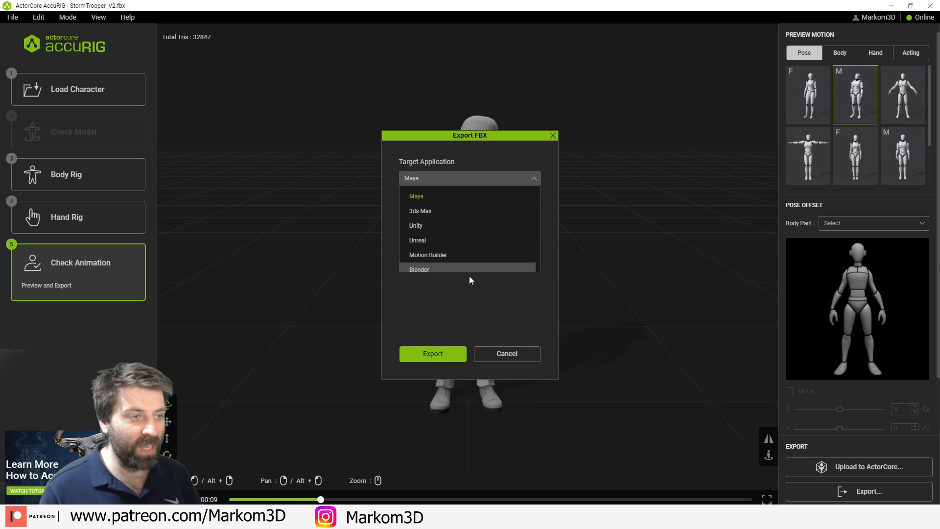
scroll(469, 267, "down", 2)
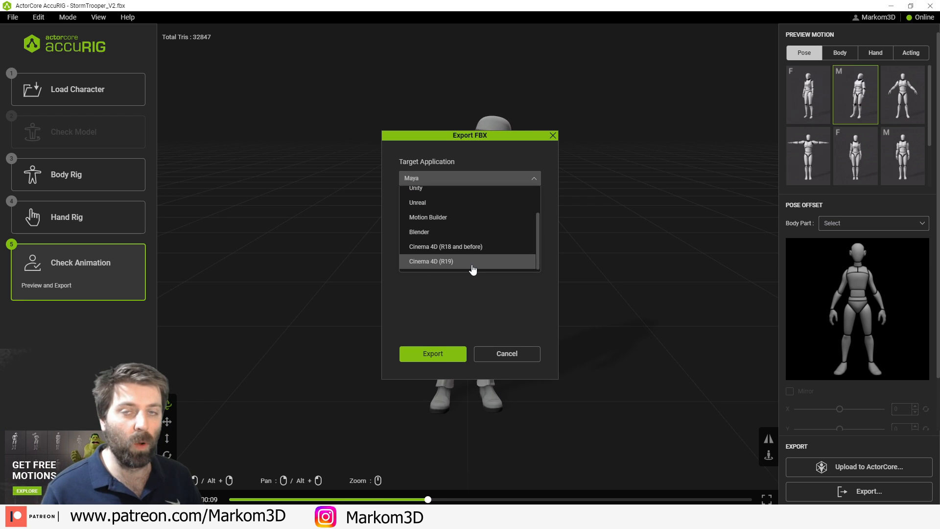
left_click(508, 355)
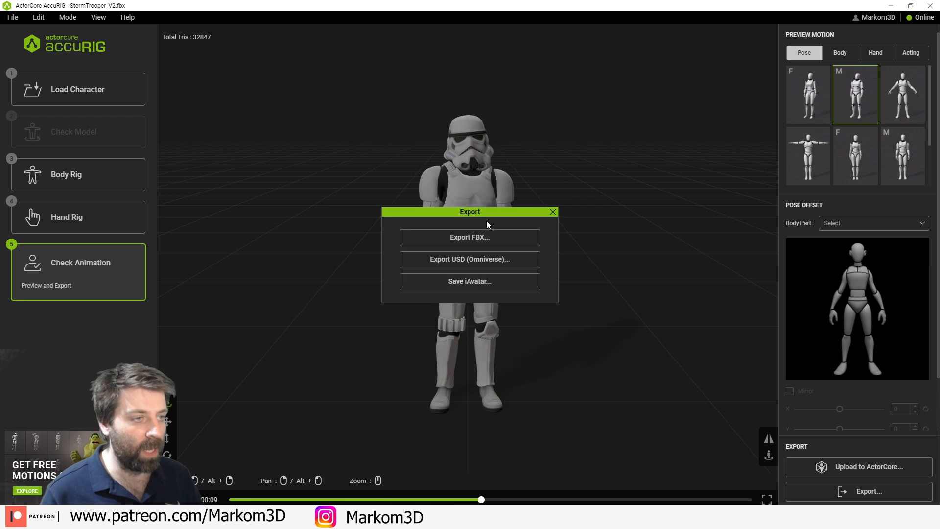
- Save the rigged character as an iAvatar named StormTrooper_V2 in the Characters > StormTrooper folder
left_click(478, 282)
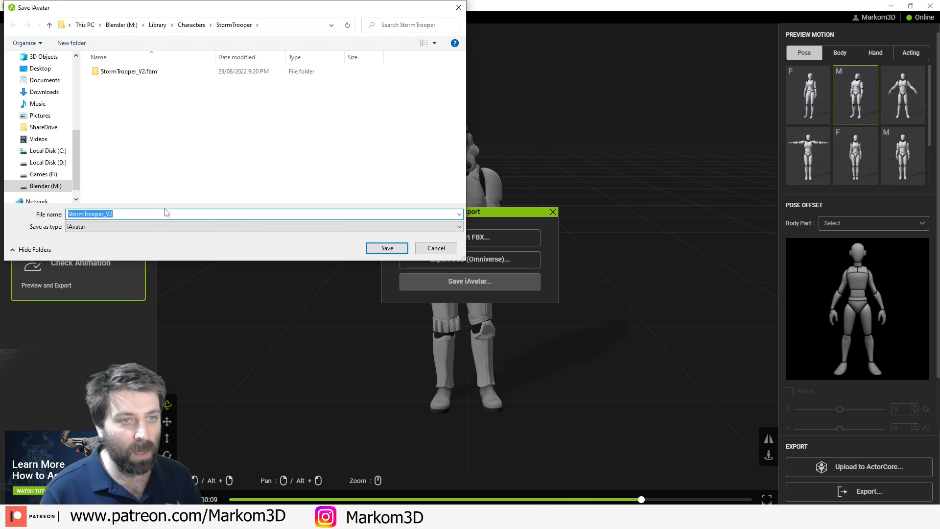
left_click(386, 248)
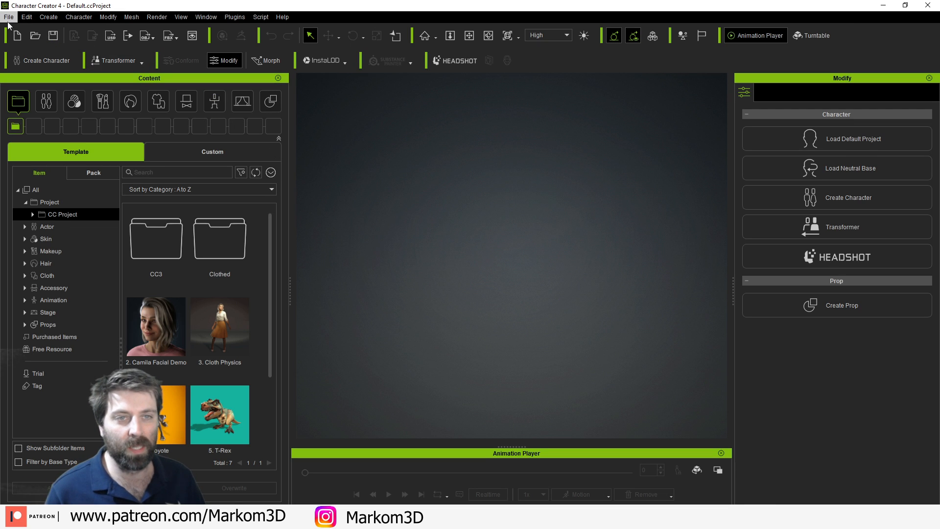
- Switch to Character Creator 4 and import the StormTrooper_V2 iAvatar from the StormTrooper folder
left_click(9, 17)
mouse_move(59, 95)
left_click(212, 98)
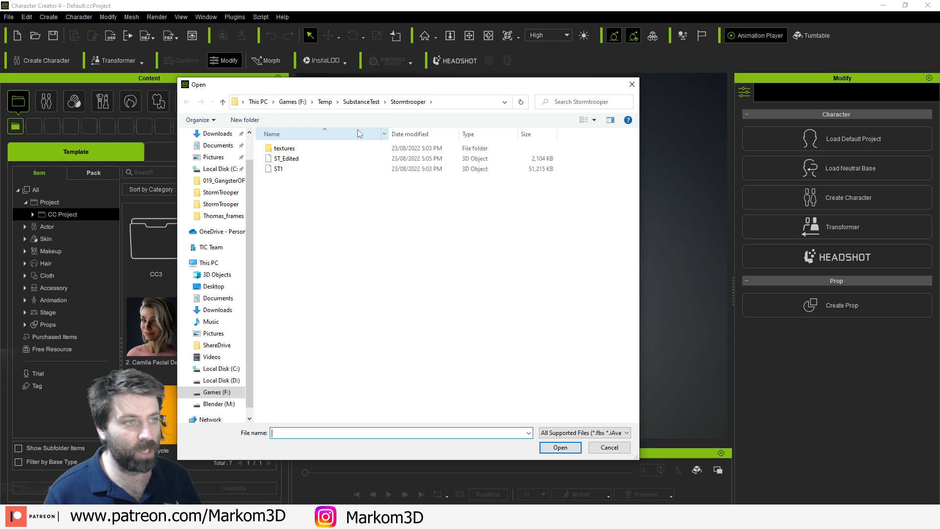
left_click(220, 204)
double_click(319, 169)
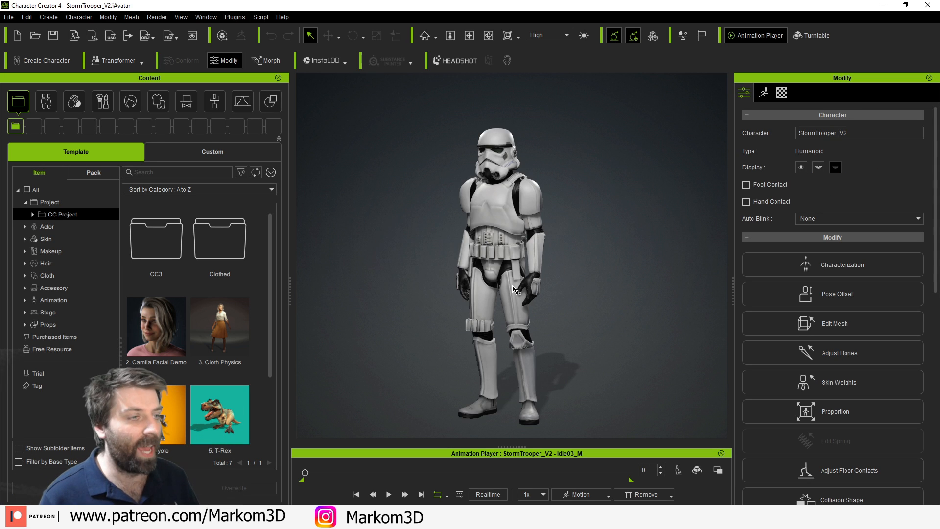
- Apply the Walk Relaxed_1Start motion from the human male Move animations to the character and preview its playback
left_click(67, 298)
double_click(214, 260)
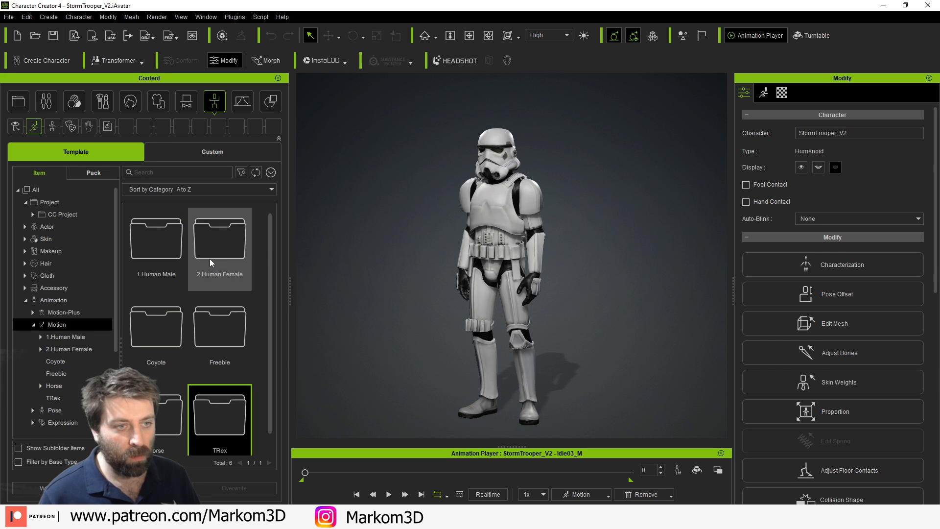
double_click(165, 245)
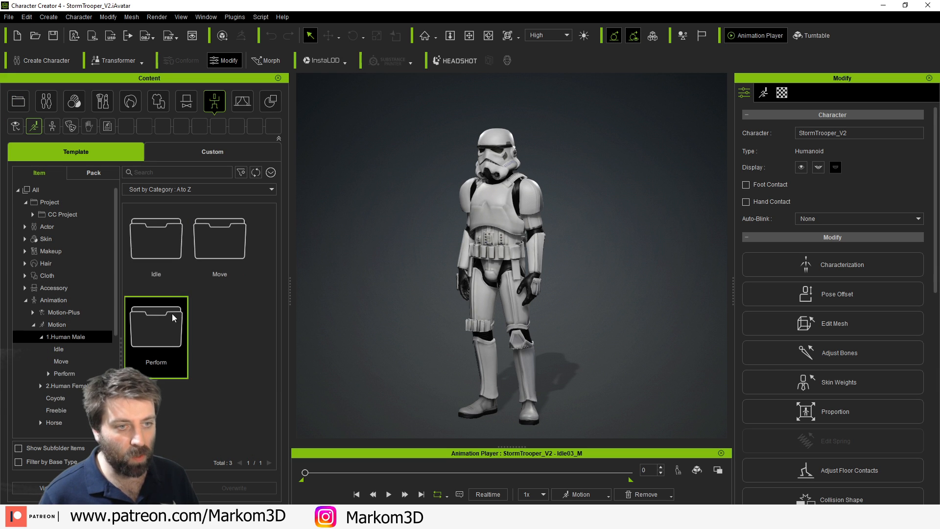
double_click(214, 249)
left_click_drag(162, 253, 511, 270)
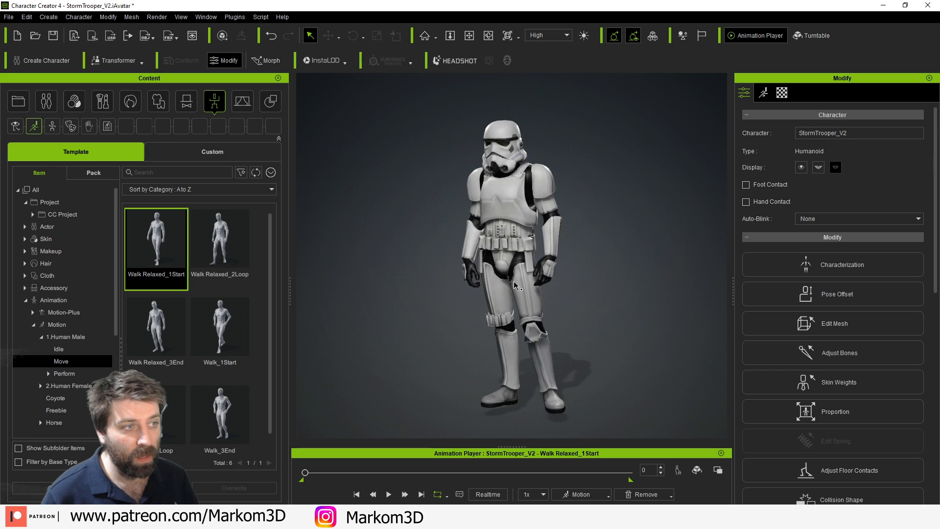
left_click(389, 495)
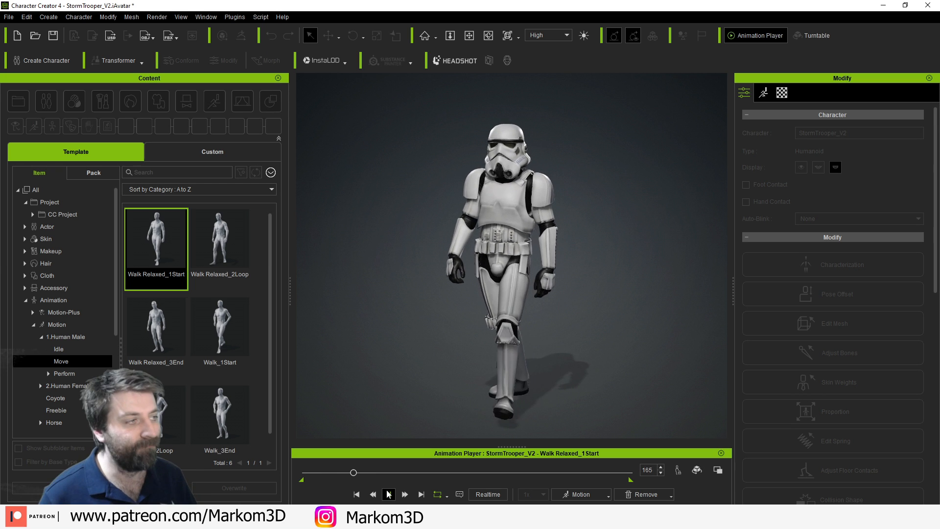
left_click(390, 494)
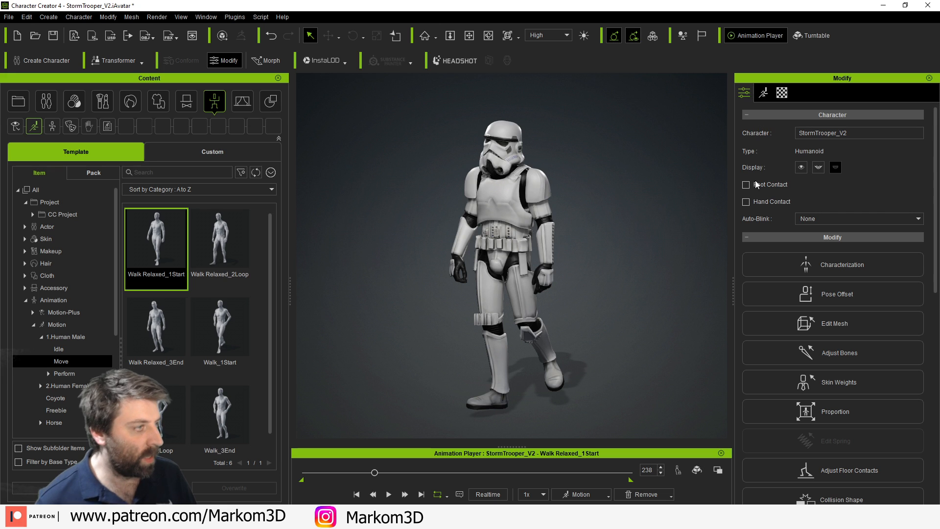
- Open Skin Weights editing for the character, accept the weight normalization, and switch to vertex selection mode
scroll(779, 293, "down", 2)
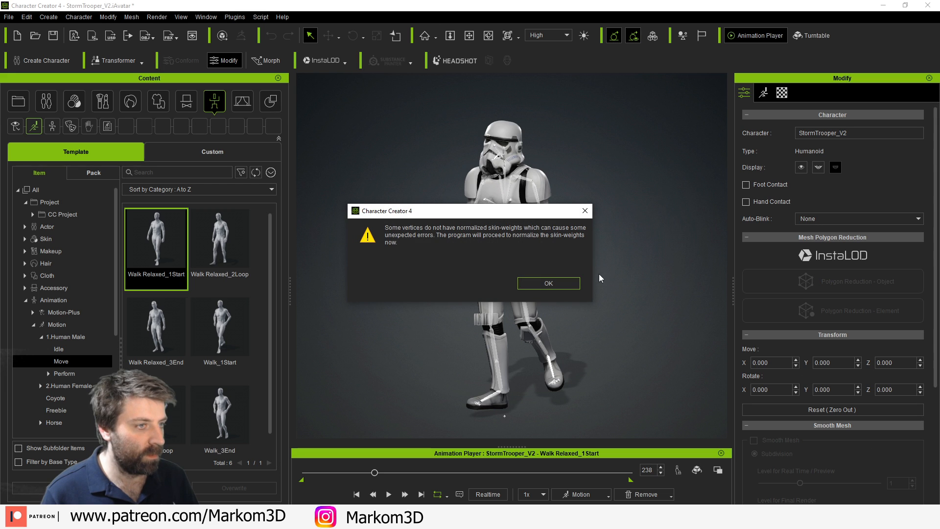
left_click(562, 282)
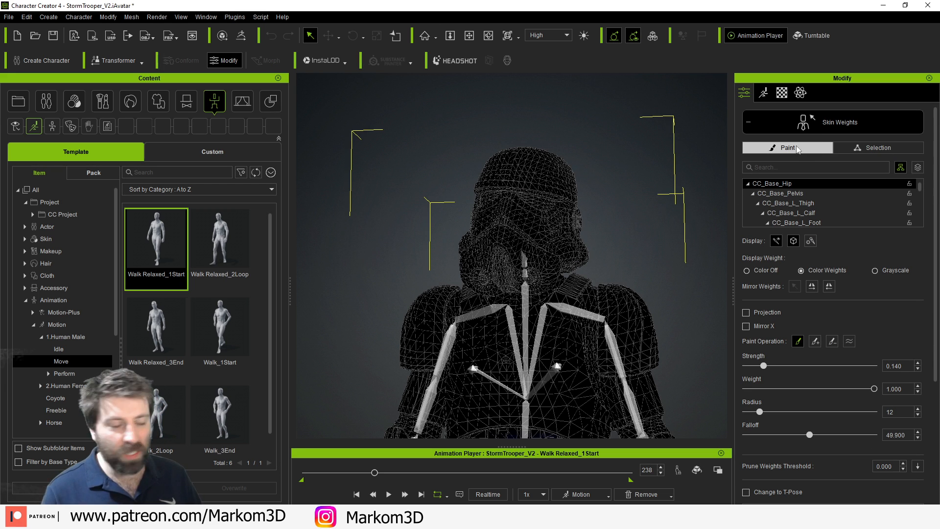
left_click(892, 147)
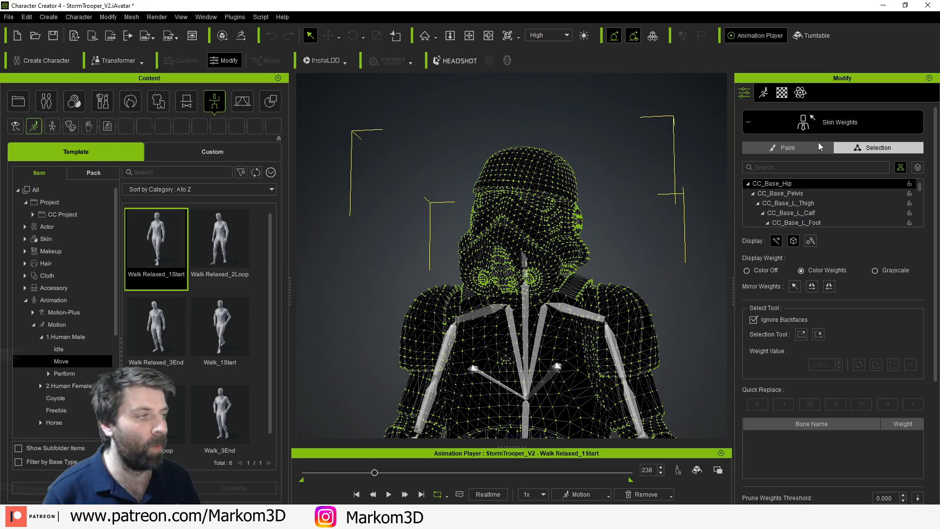
- Select the upper helmet vertices and grow the selection until it covers the whole helmet
right_click_drag(670, 192, 612, 225)
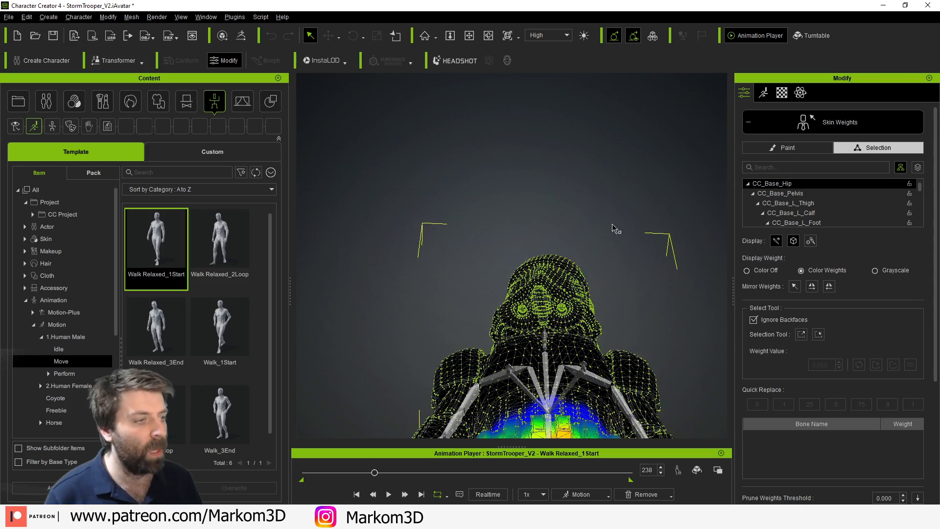
middle_click_drag(601, 286, 593, 230)
left_click(573, 252)
scroll(640, 254, "up", 1)
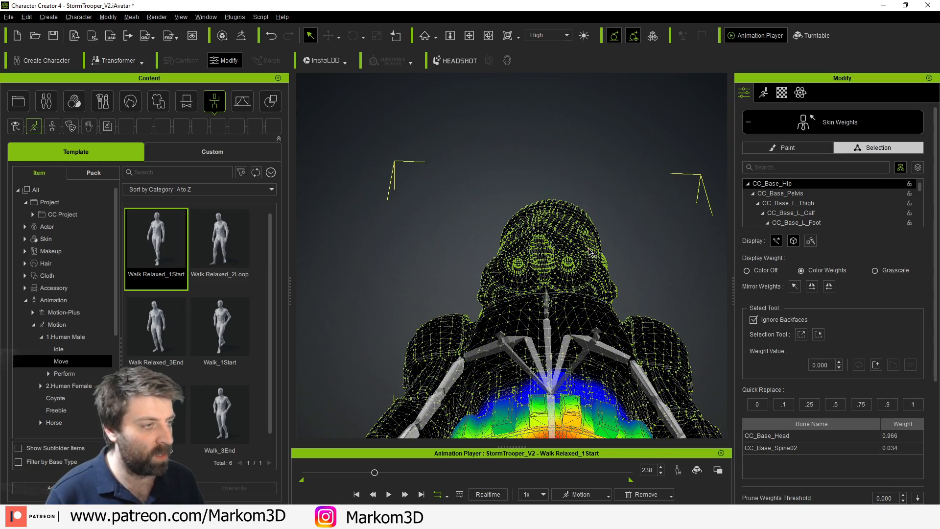
left_click_drag(636, 175, 439, 271)
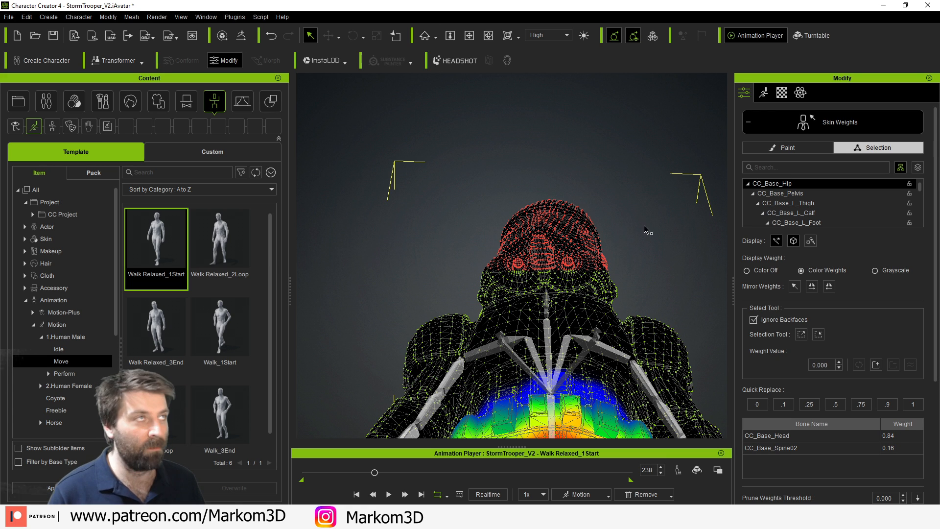
left_click(801, 334)
left_click(801, 335)
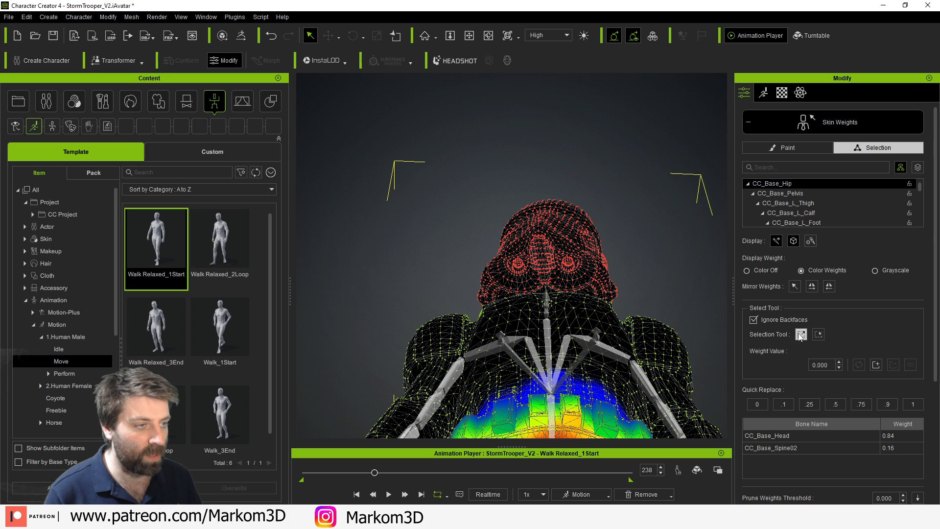
- Replace the CC_Base_Spine02 bone's weight with 0 on the selected helmet vertices
right_click_drag(657, 235, 341, 394)
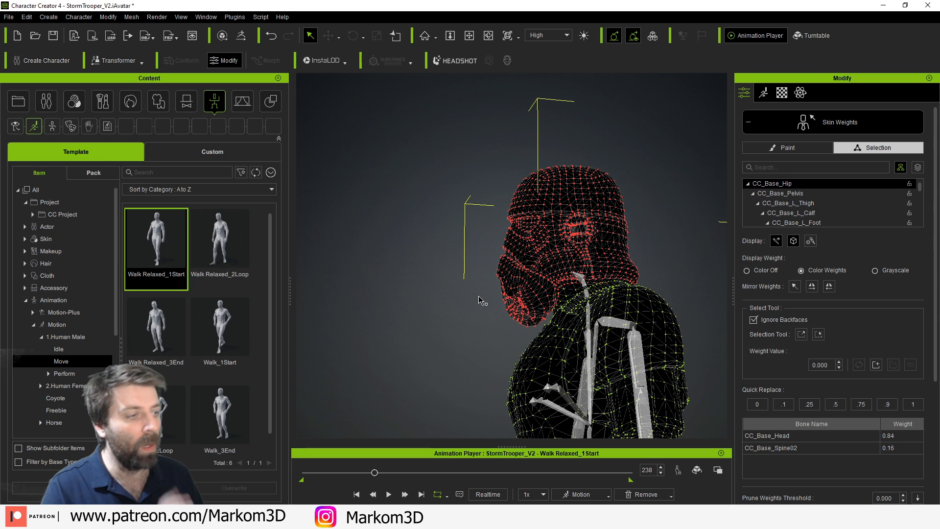
left_click(784, 447)
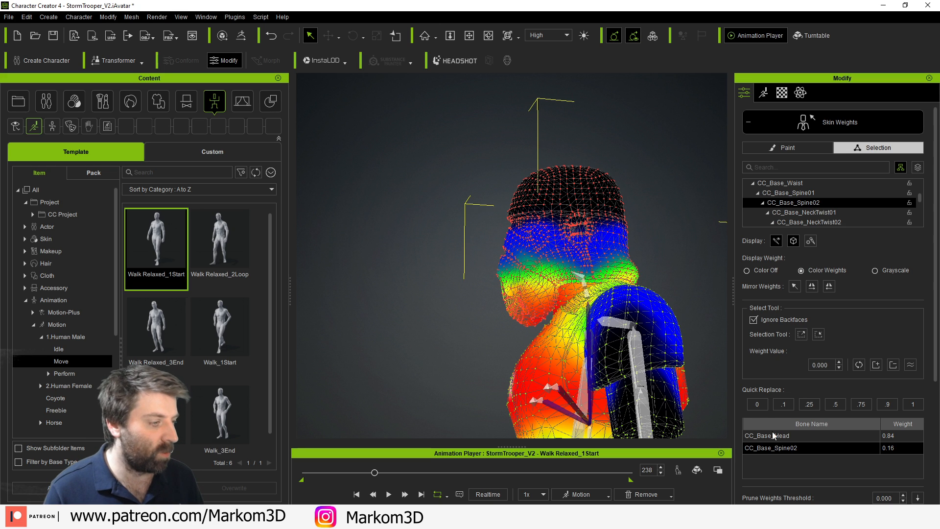
left_click(756, 404)
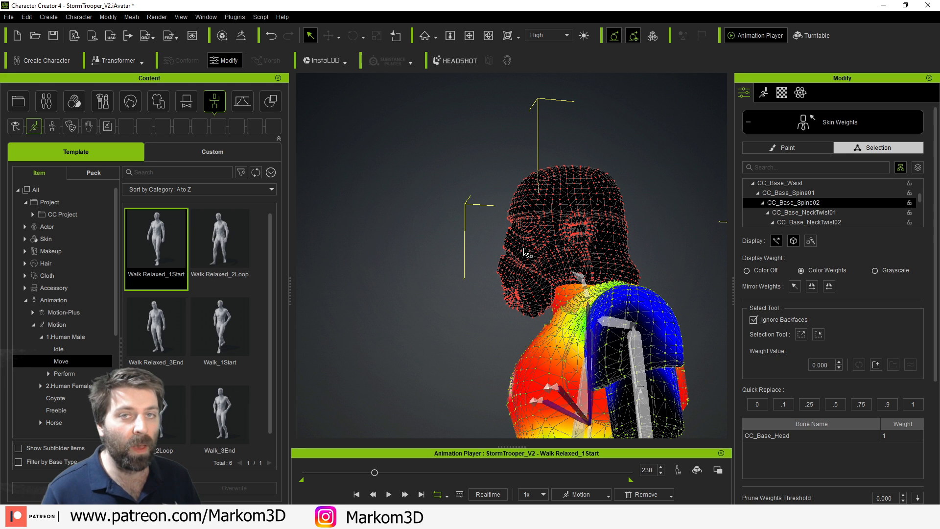
- Replace the CC_Base_Head bone's weight with 1 on the selected helmet vertices and leave Skin Weights editing
left_click(793, 435)
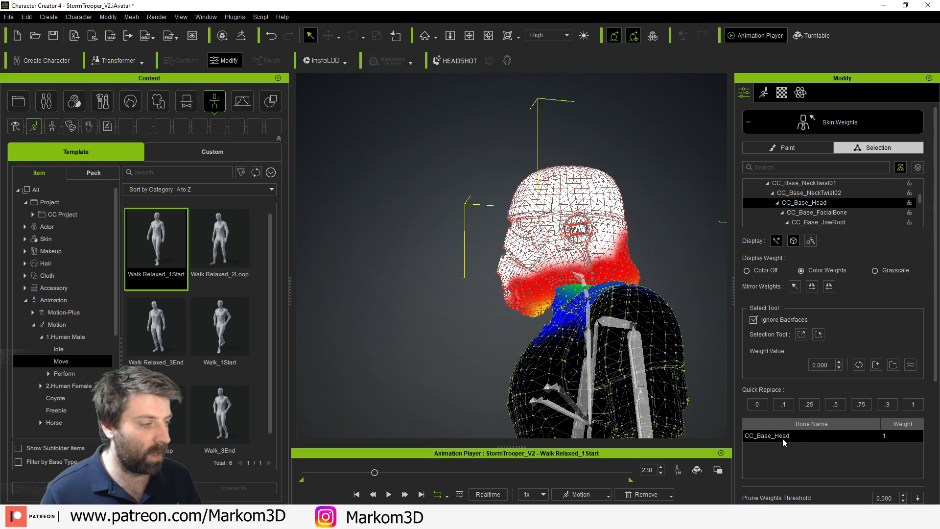
left_click(909, 404)
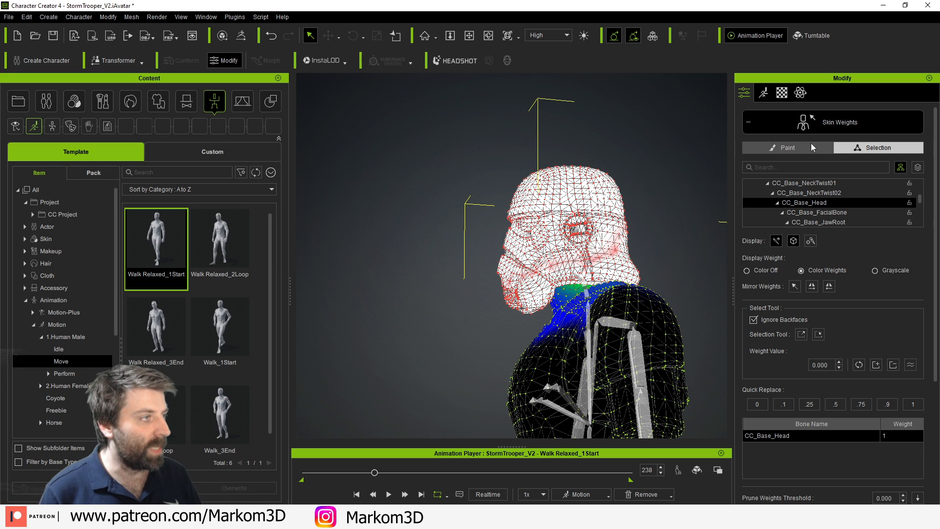
left_click(806, 123)
- Play the walk motion from a front view, rewind it to the start and replay it to check the helmet's deformation
right_click_drag(478, 298, 662, 320)
middle_click_drag(662, 320, 499, 254)
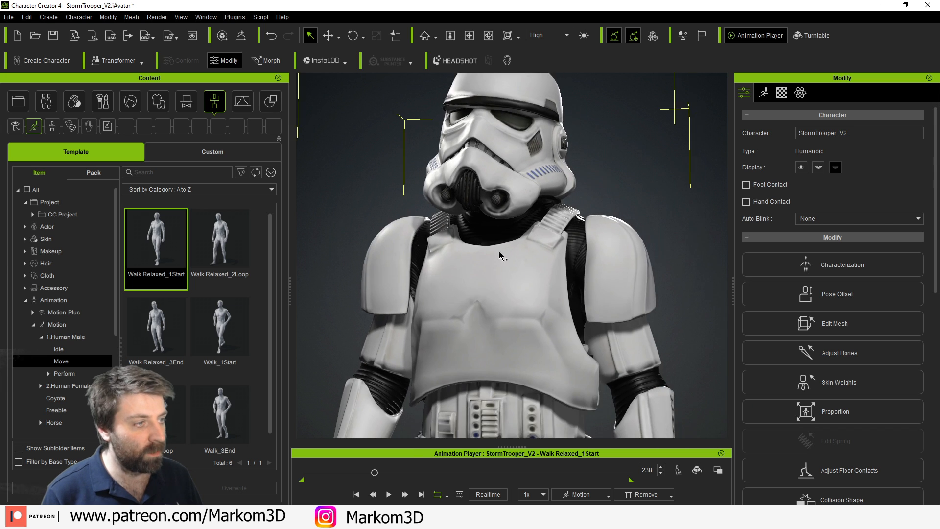
scroll(500, 254, "down", 3)
left_click(390, 494)
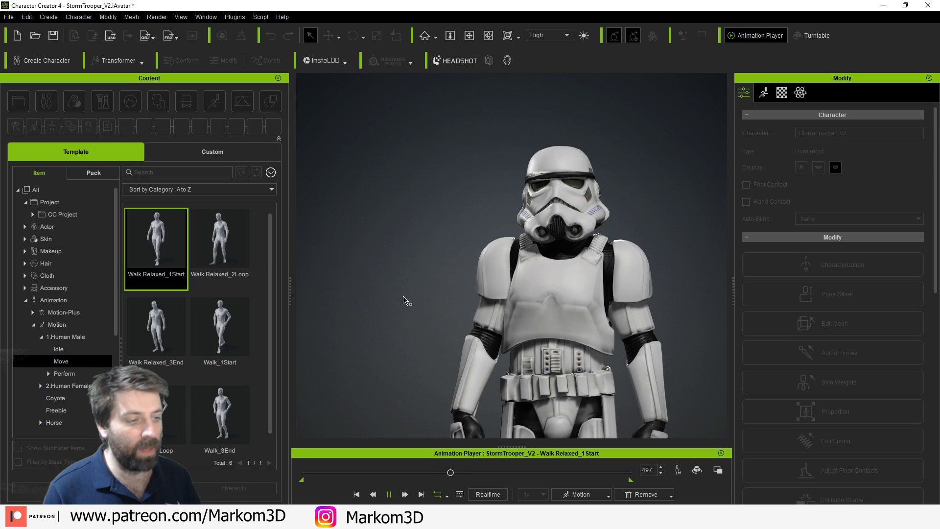
left_click(389, 494)
left_click(356, 494)
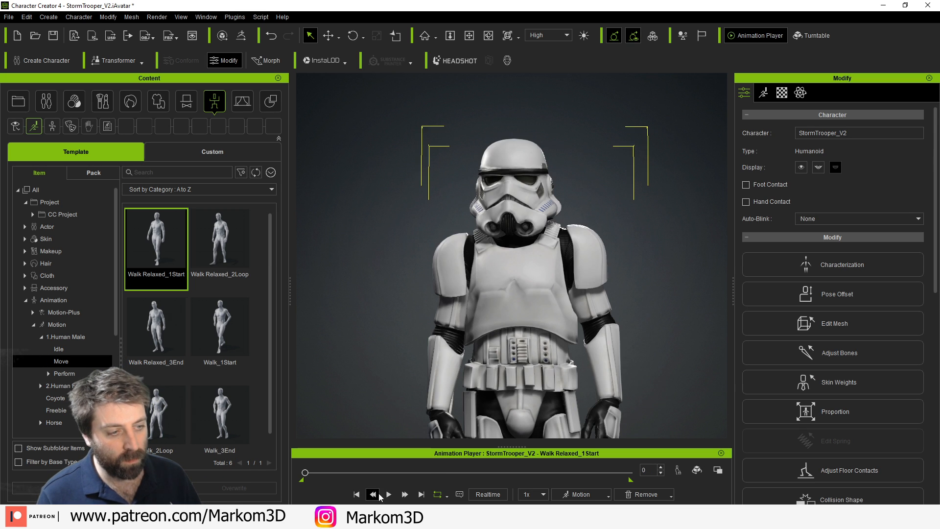
left_click(389, 494)
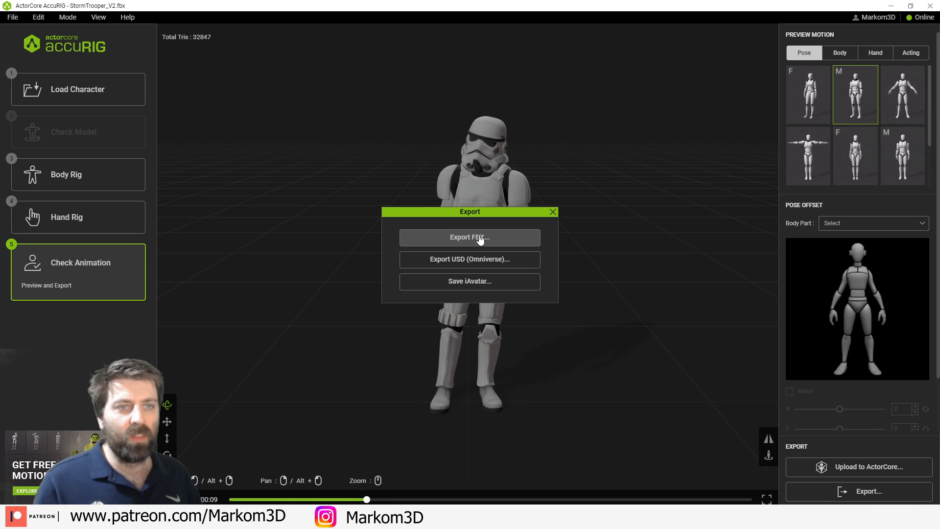
- In AccuRIG, start an FBX export of the rigged character with Blender as the target application
left_click(480, 238)
left_click(476, 179)
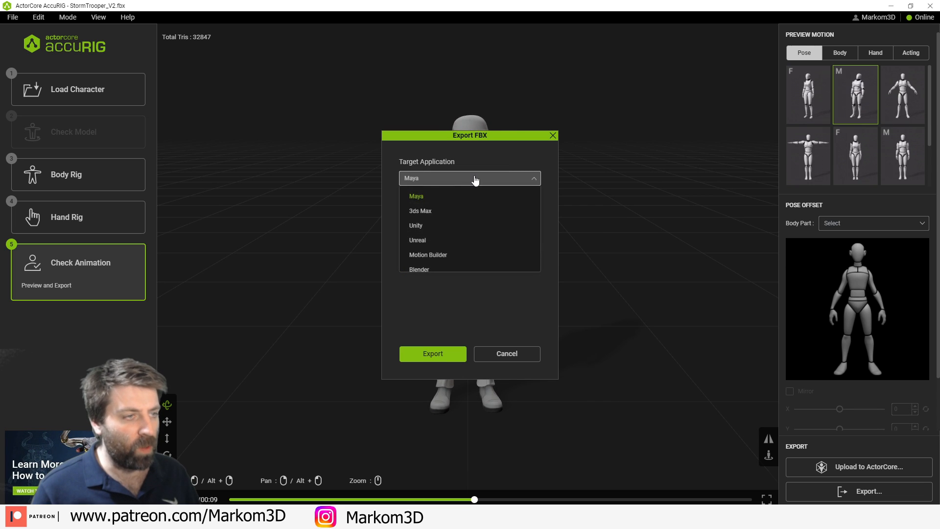
scroll(463, 242, "down", 2)
left_click(462, 230)
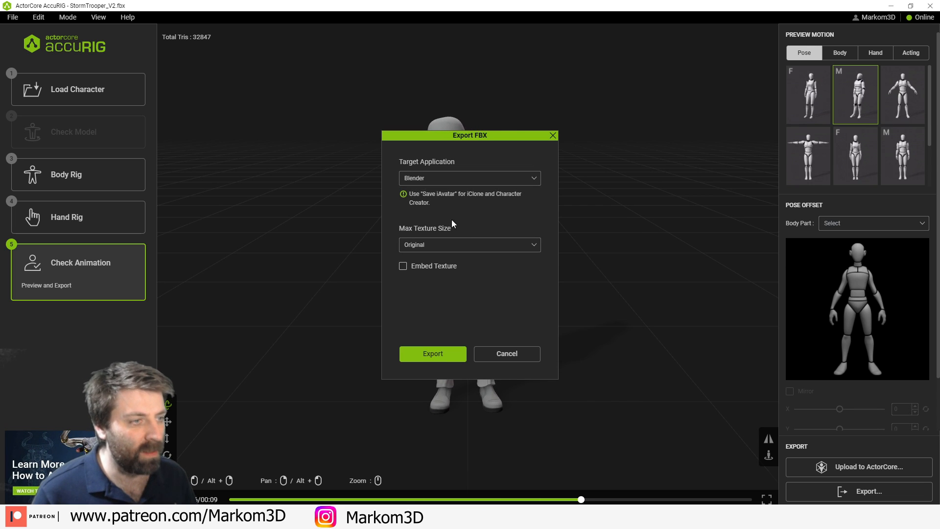
- Export the FBX file as StormTrooper_Blender into the StormTrooper folder
left_click(433, 354)
left_click(106, 215)
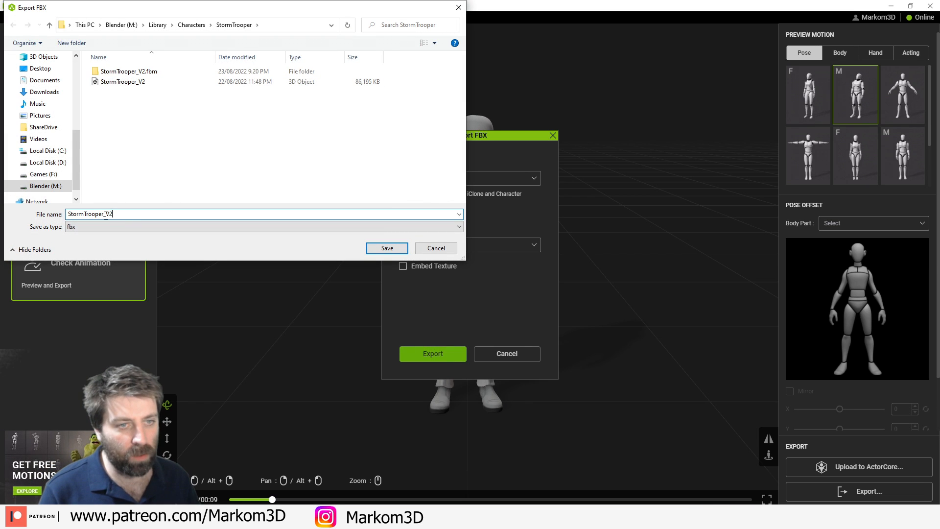
left_click_drag(105, 216, 416, 213)
type("Blender")
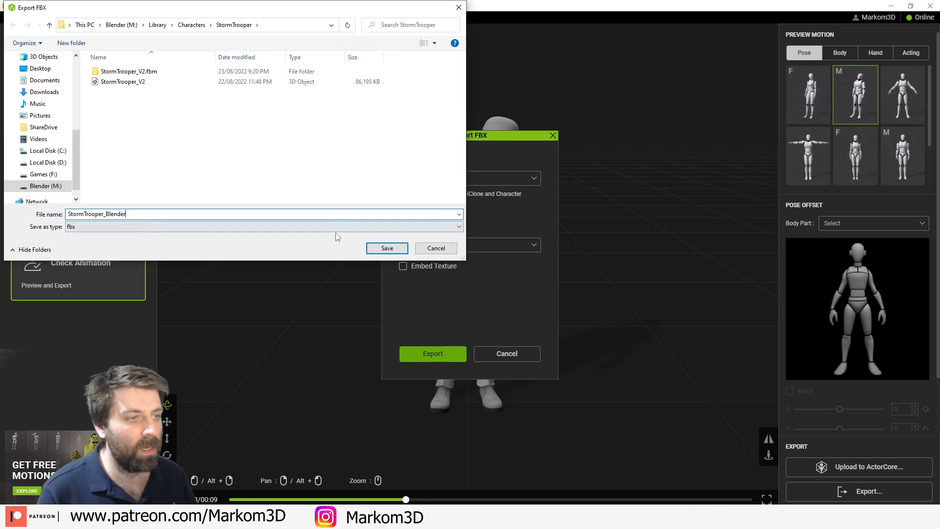
left_click(390, 248)
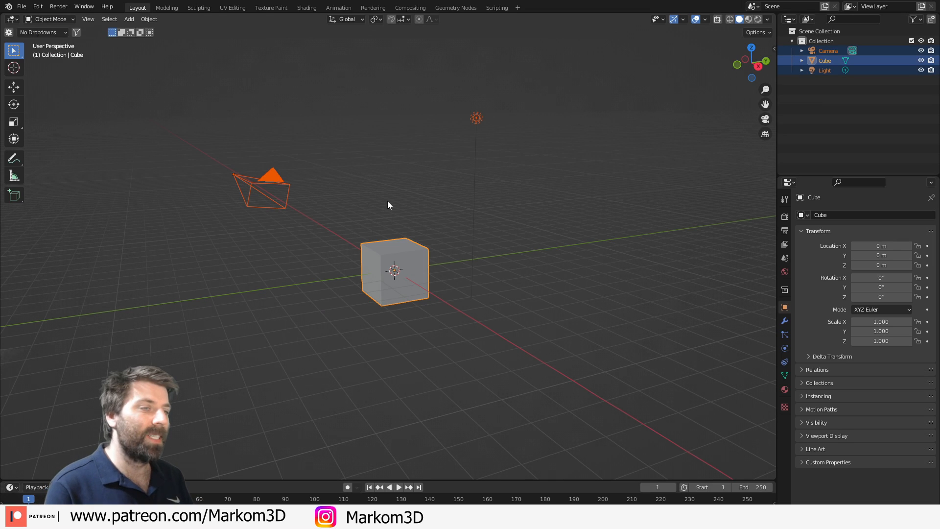
- In Blender, delete the default camera, cube and light and import StormTrooper_Blender.fbx from the StormTrooper folder
key("Delete")
left_click(21, 6)
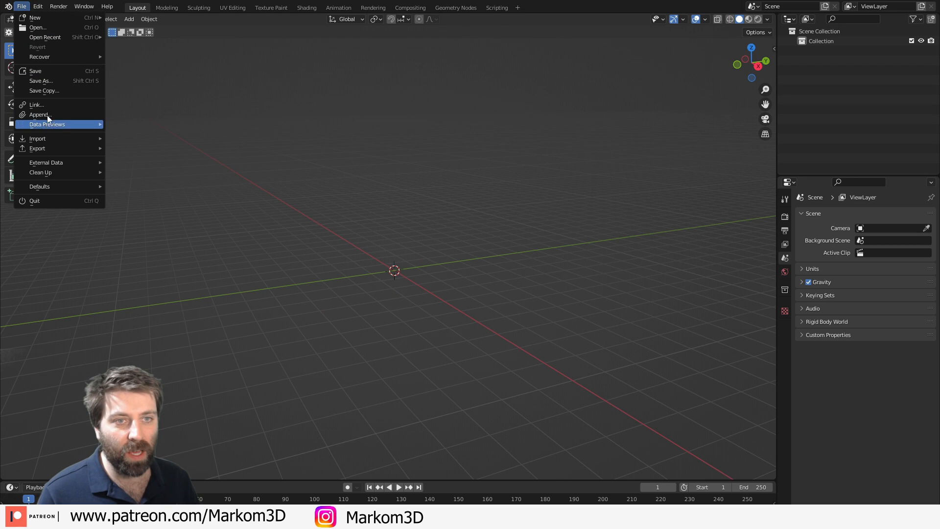
mouse_move(55, 137)
left_click(159, 225)
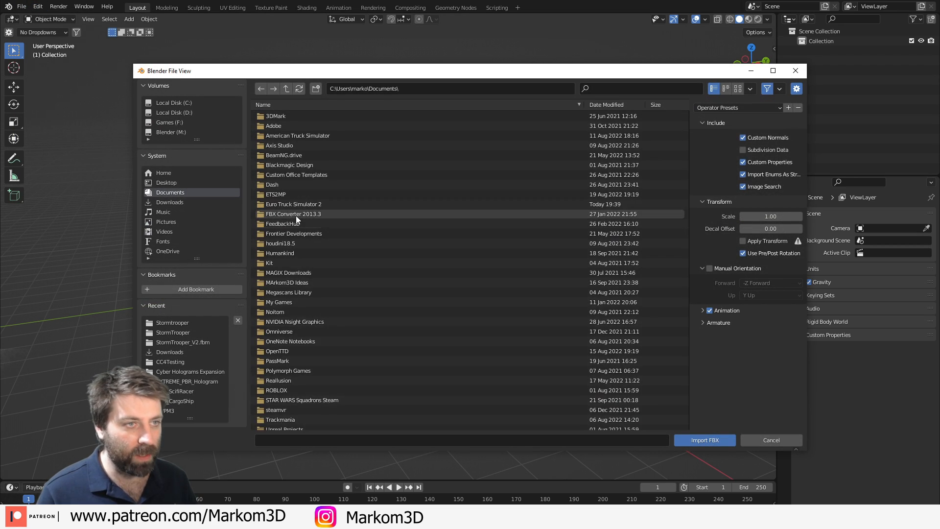
double_click(296, 215)
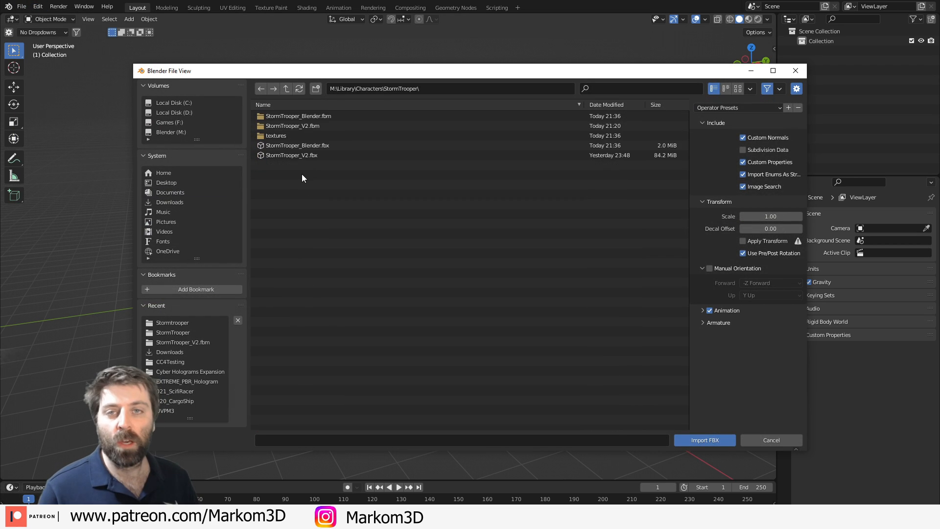
left_click(317, 146)
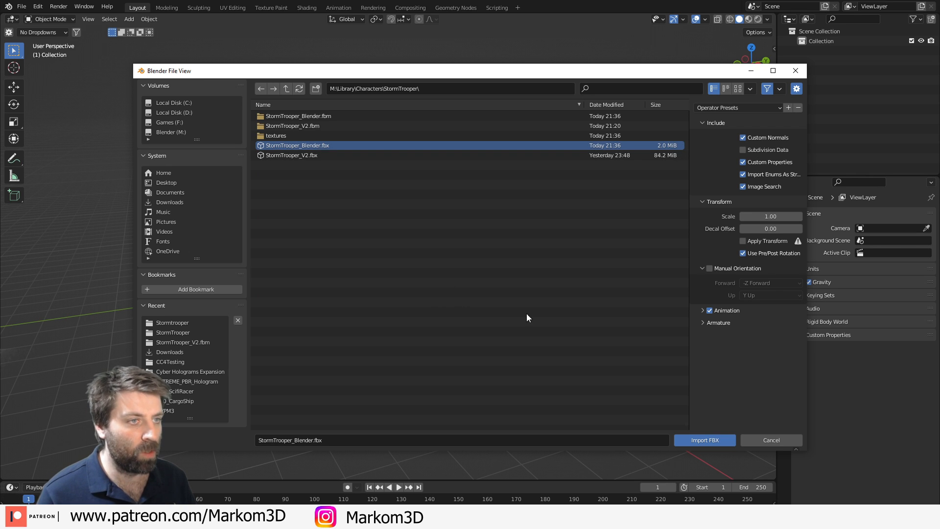
left_click(713, 440)
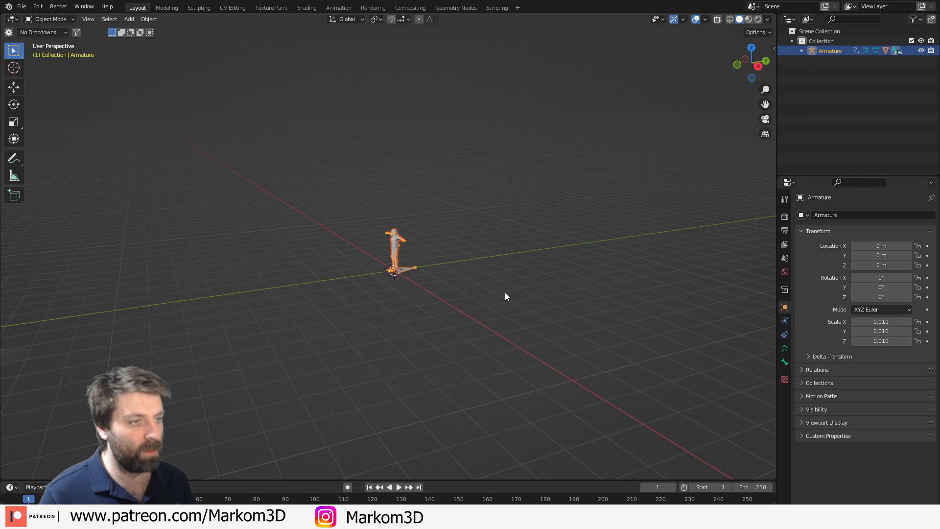
- Select the imported character's armature and switch it to Pose Mode
scroll(501, 292, "up", 8)
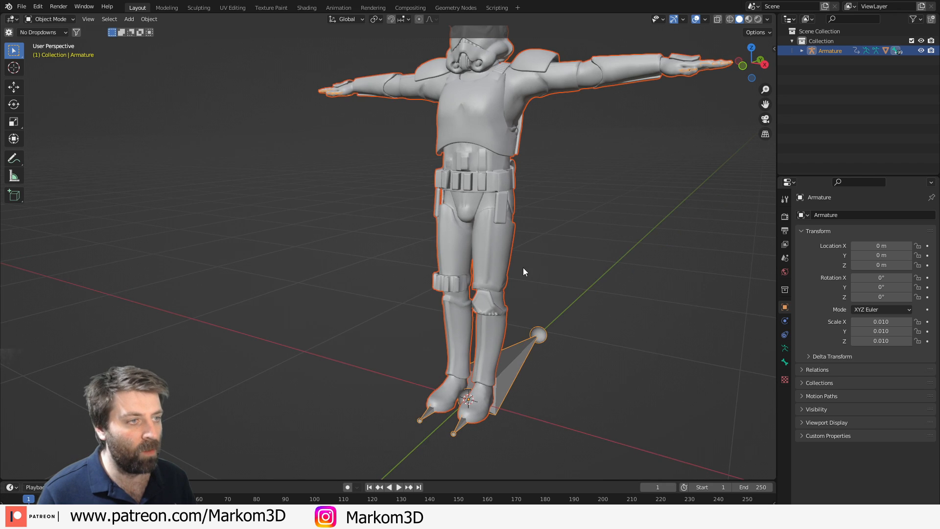
scroll(523, 272, "down", 2)
left_click(448, 361)
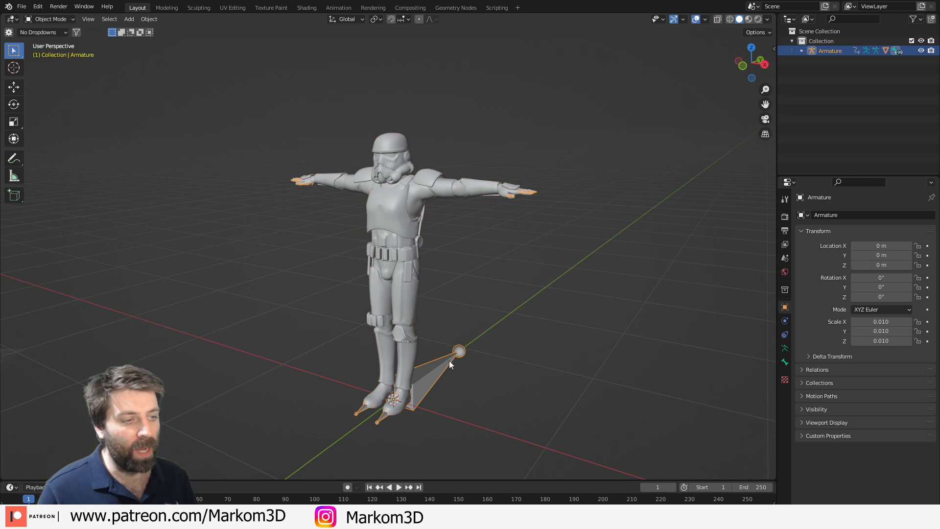
left_click(49, 19)
left_click(62, 52)
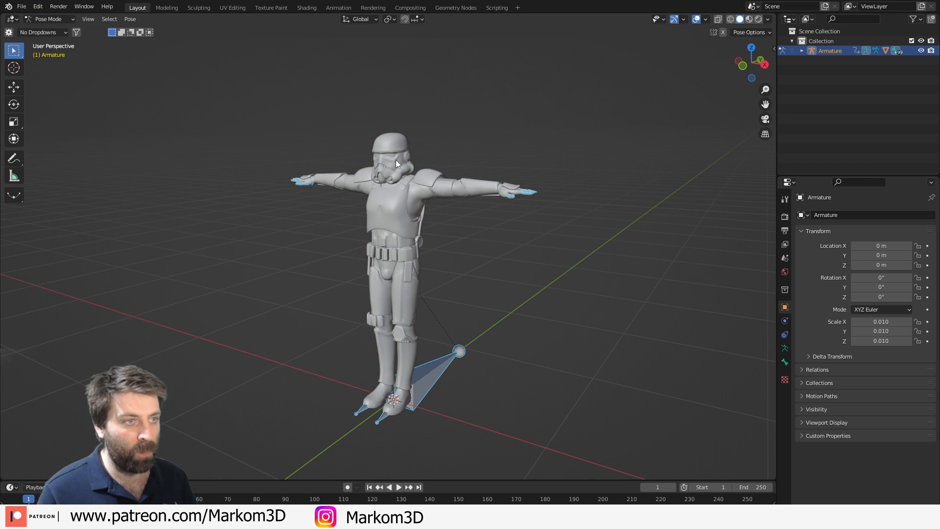
- Test-rotate the CC_Base_NeckTwist02 bone in wireframe display, then cancel the rotation and return to solid shading
key("z")
left_click(385, 160)
left_click(394, 162)
scroll(433, 163, "up", 3)
middle_click_drag(433, 164, 429, 231)
left_click(387, 136)
middle_click_drag(386, 137, 466, 204)
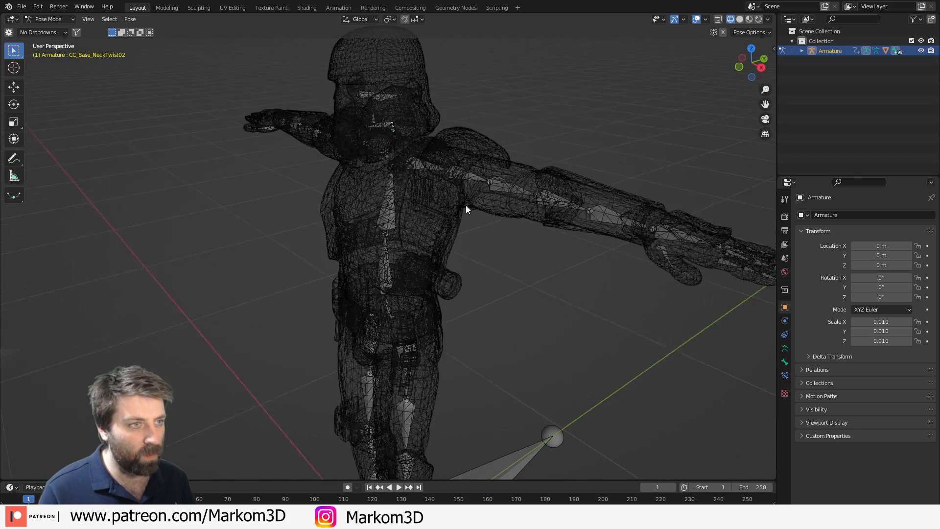
key("r")
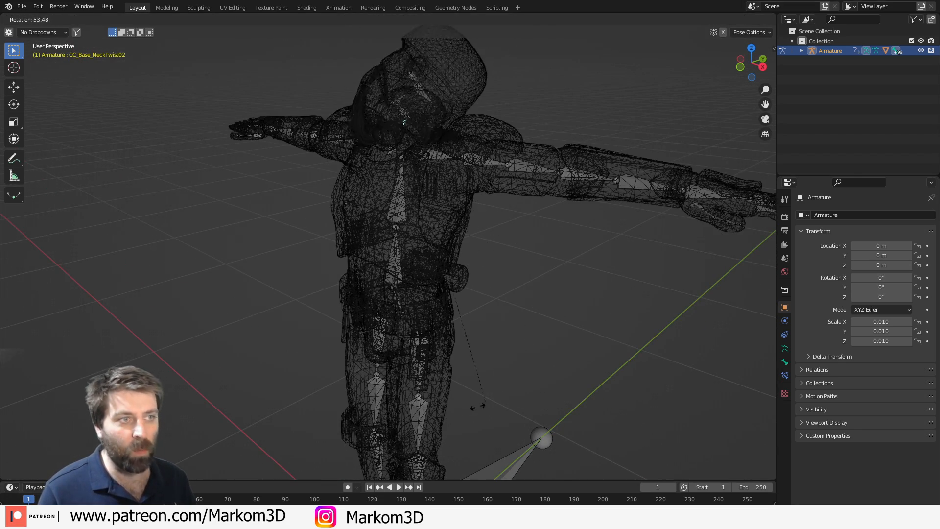
key("Escape")
left_click(739, 19)
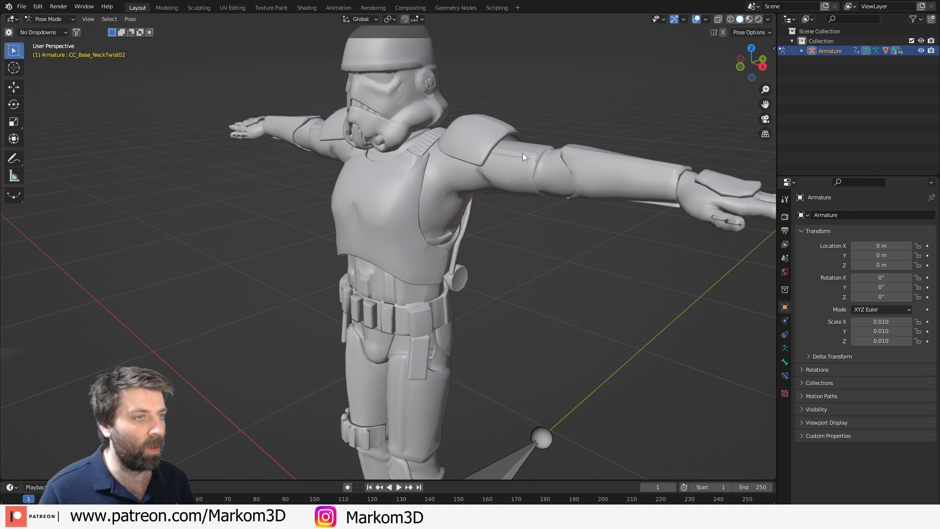
- Return to Object Mode, select the Stormtrooper mesh, show its vertex groups and enter Edit Mode
middle_click_drag(521, 153, 529, 212, "shift")
left_click(53, 19)
left_click(55, 29)
left_click(445, 195)
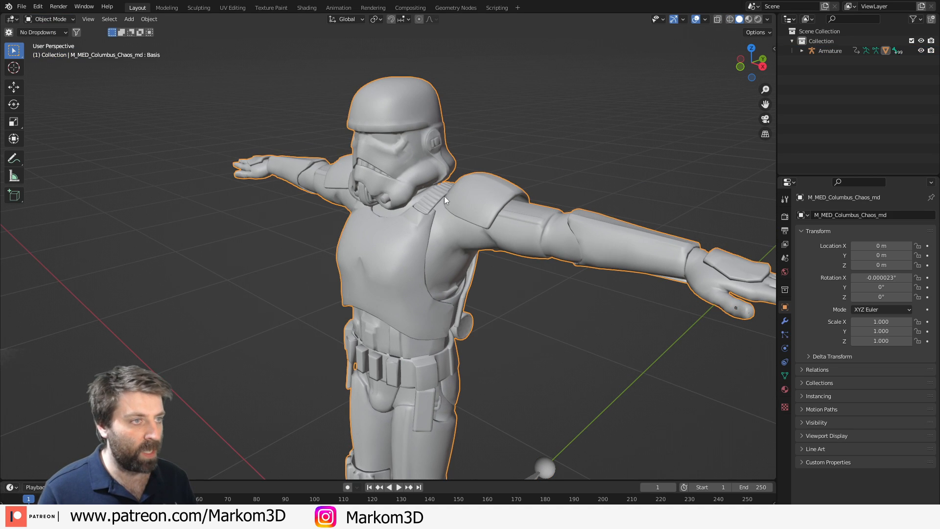
left_click(785, 376)
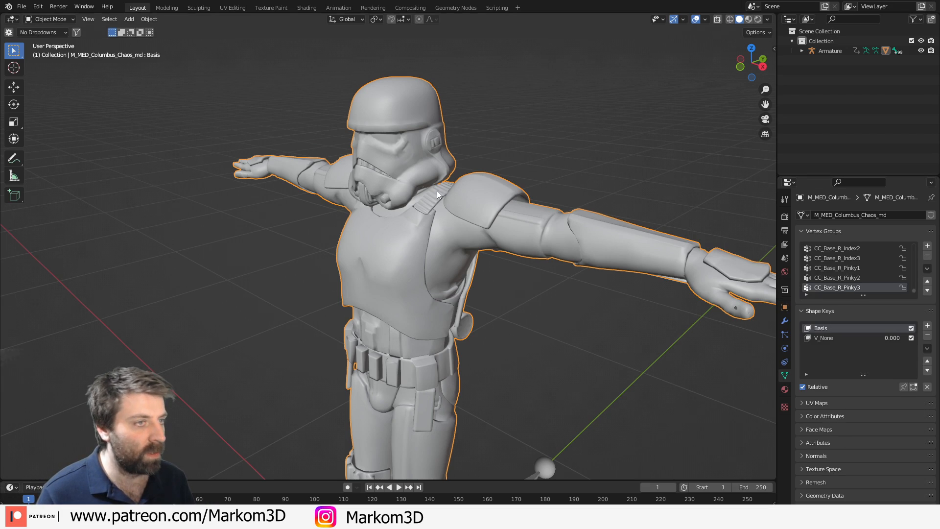
key("Tab")
- Deselect everything, circle-select the helmet's front, extend to all linked geometry and add the remaining helmet pieces in face selection mode
middle_click_drag(396, 177, 444, 165)
middle_click_drag(444, 165, 415, 250, "shift")
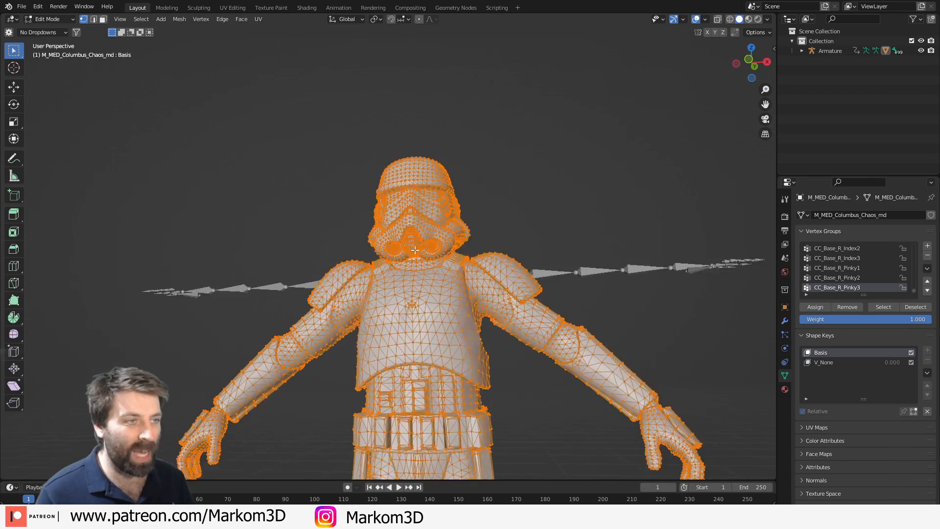
scroll(415, 250, "up", 3)
key("alt+a")
key("c")
mouse_move(417, 216)
left_mouse_down()
mouse_move(407, 215)
mouse_move(397, 242)
mouse_move(457, 239)
left_mouse_up()
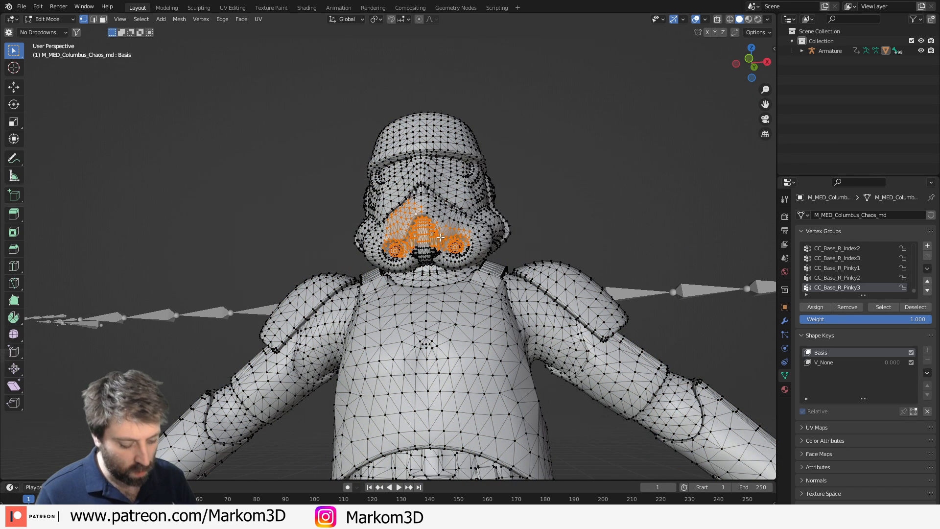
key("ctrl+l")
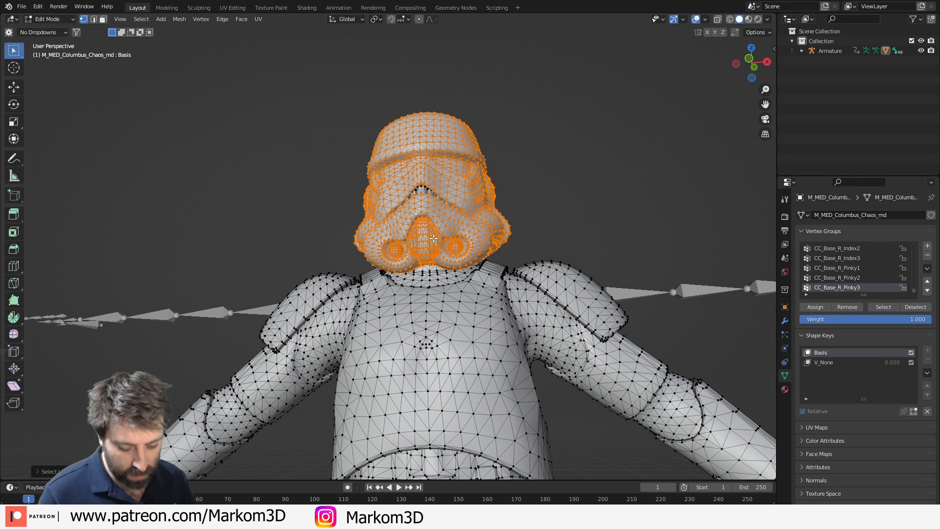
key("3")
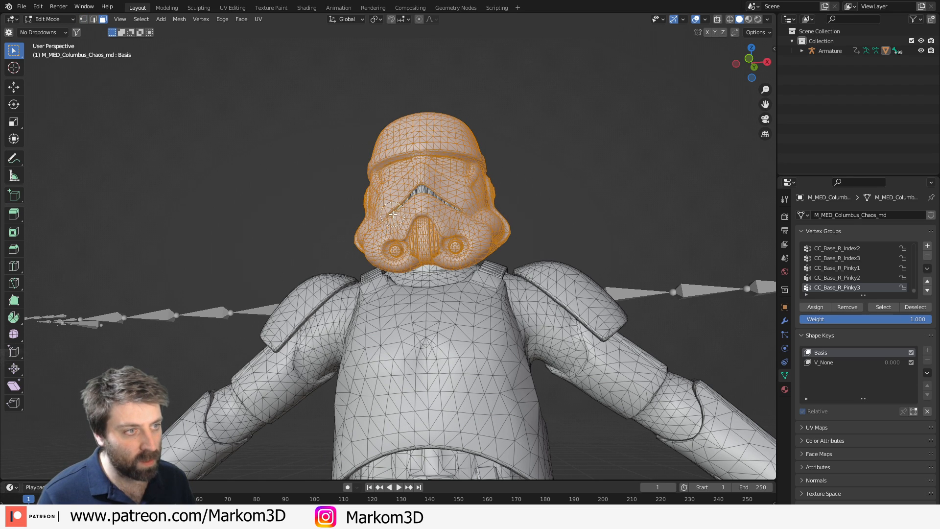
left_click_drag(393, 214, 451, 209)
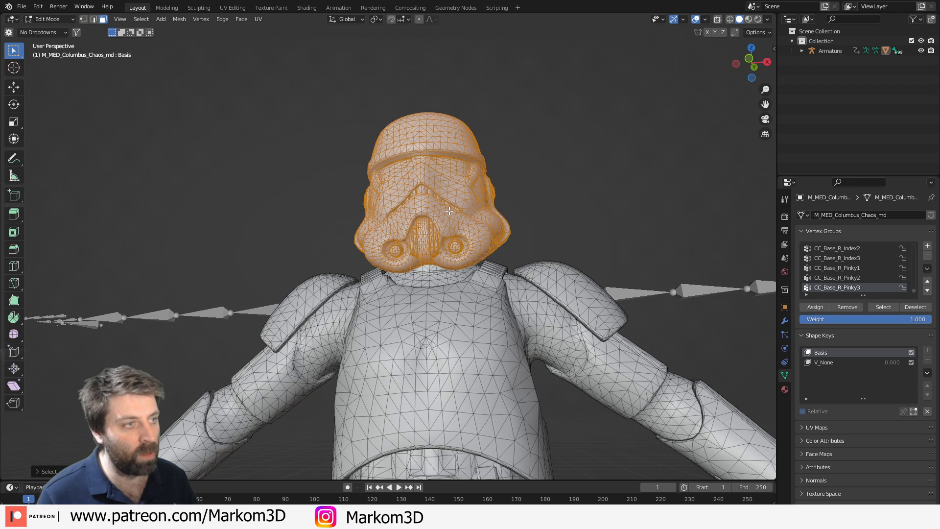
- Remove the selected helmet geometry from all vertex groups
middle_click_drag(449, 211, 409, 237)
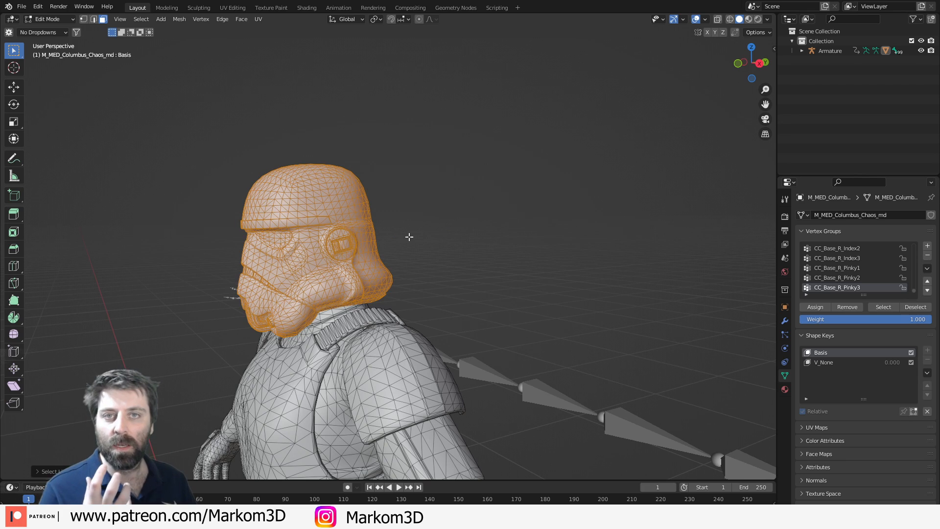
left_click(928, 269)
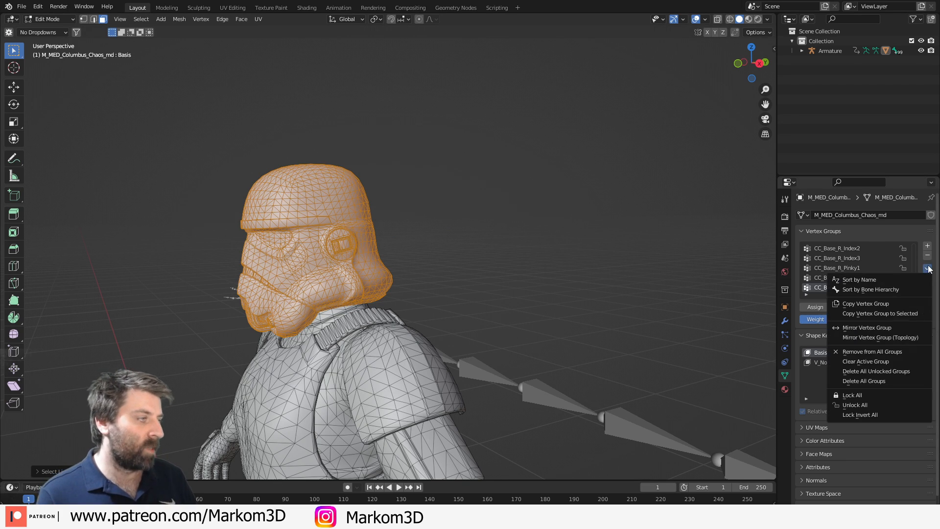
left_click(903, 350)
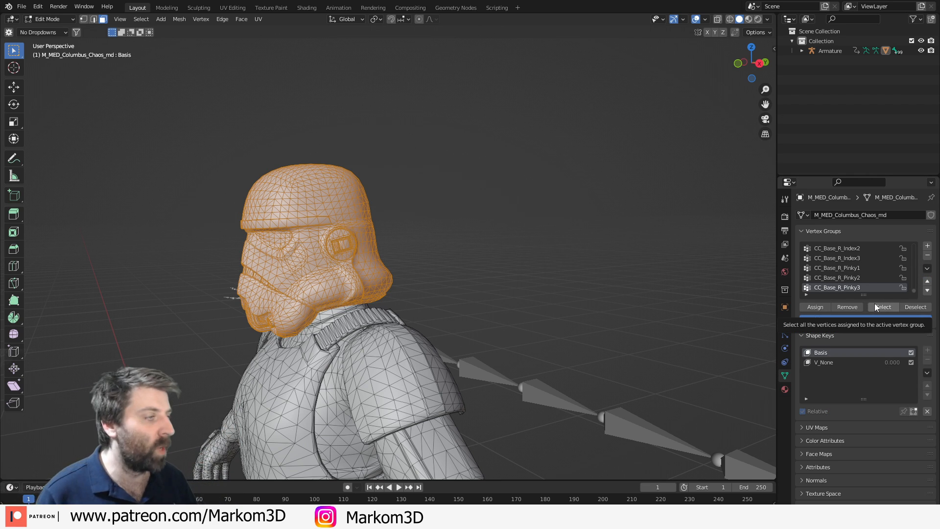
- Assign the selected helmet geometry to the CC_Base_Head vertex group with a weight of 1.000
scroll(899, 269, "up", 8)
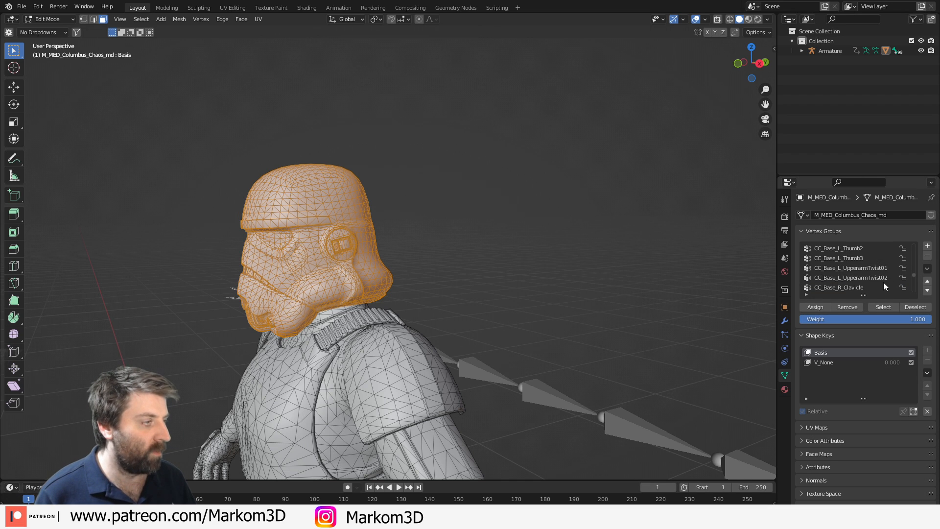
scroll(883, 282, "up", 16)
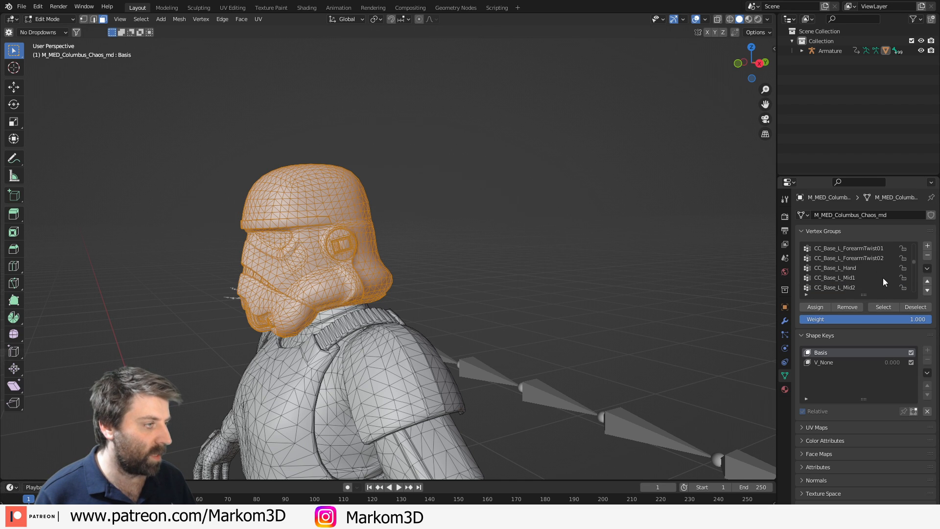
scroll(882, 277, "up", 8)
left_click(878, 277)
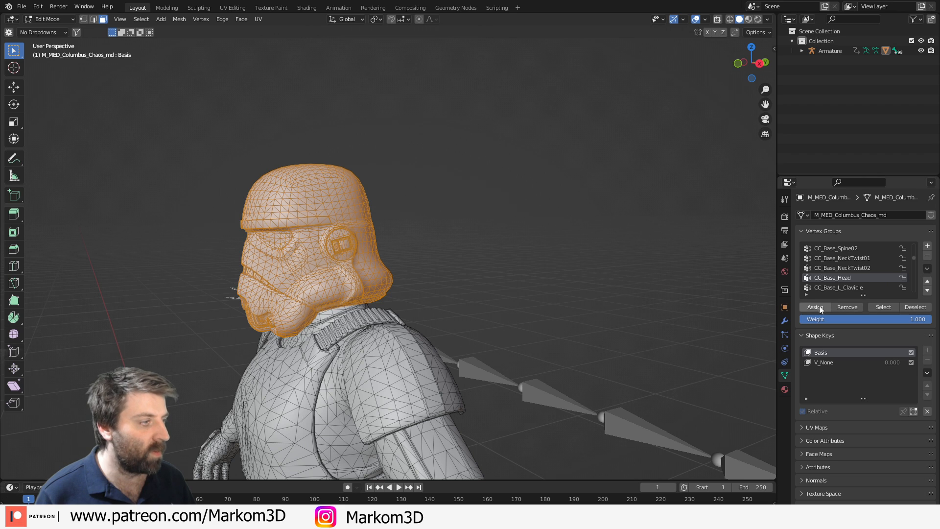
left_click(818, 306)
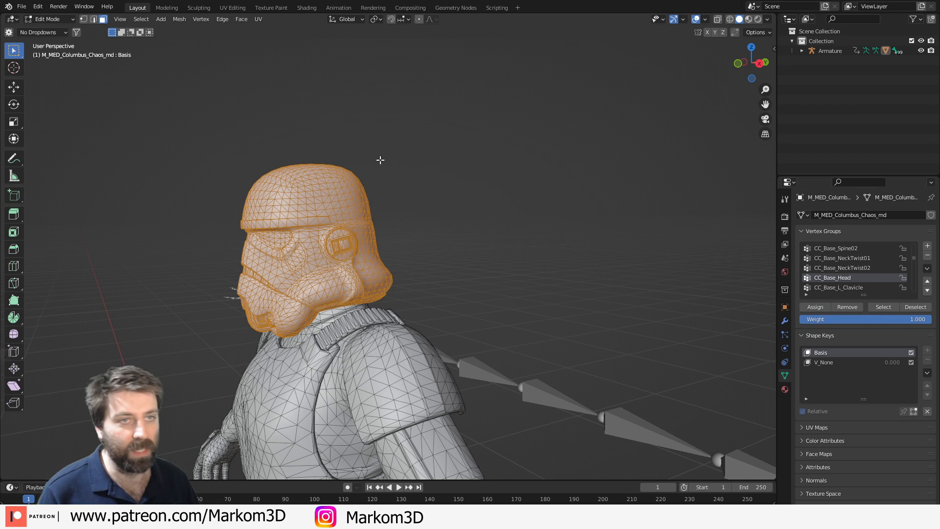
- Return to Object Mode, select the Stormtrooper's armature and enter Pose Mode
left_click(49, 19)
left_click(49, 30)
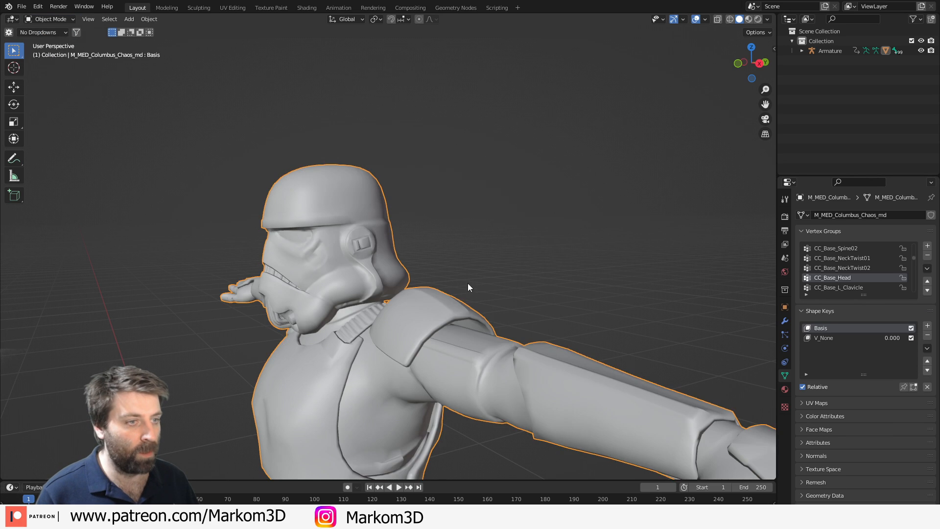
middle_click_drag(468, 283, 572, 236)
scroll(572, 236, "down", 5)
middle_click_drag(717, 242, 482, 446)
left_click(483, 443)
middle_click_drag(450, 303, 466, 365, "shift")
left_click(55, 20)
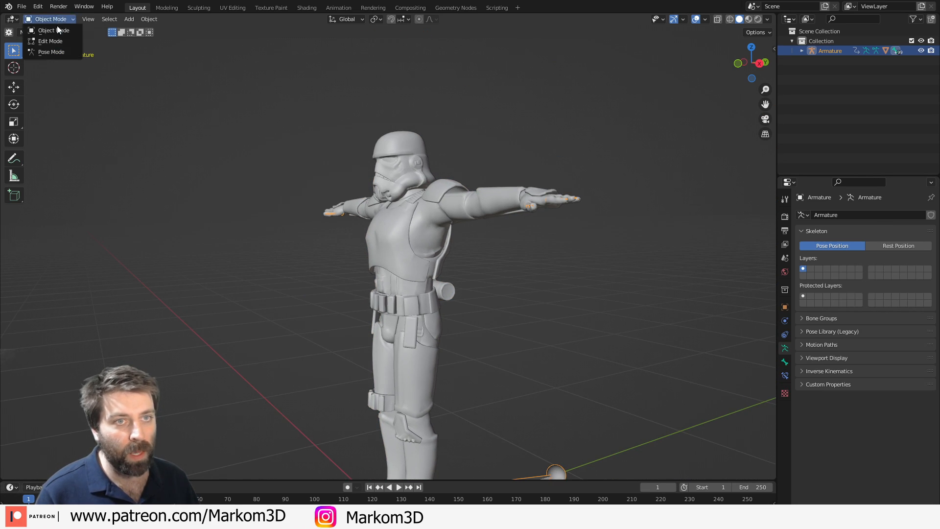
left_click(56, 52)
- Test-rotate the CC_Base_NeckTwist02 bone freely with trackball rotation to check the helmet's weights, and cancel the rotation
key("r")
key("r")
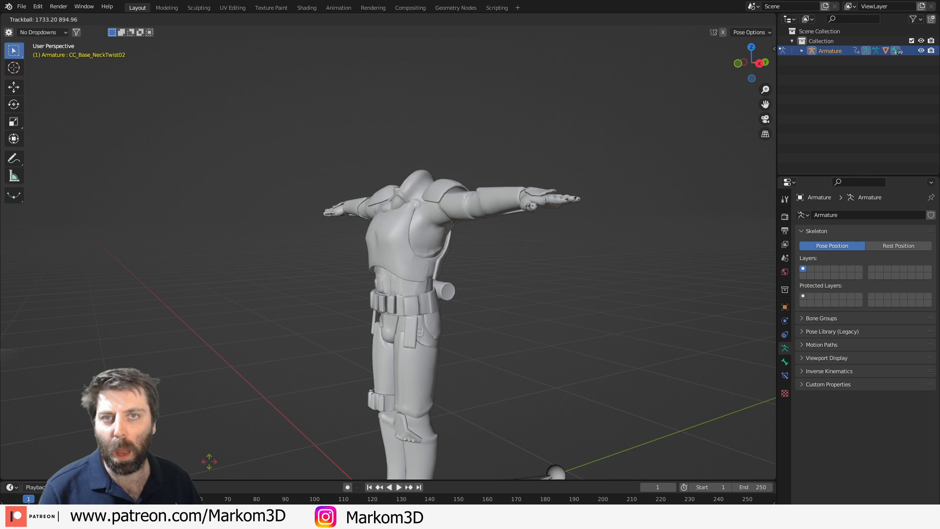
right_click(492, 323)
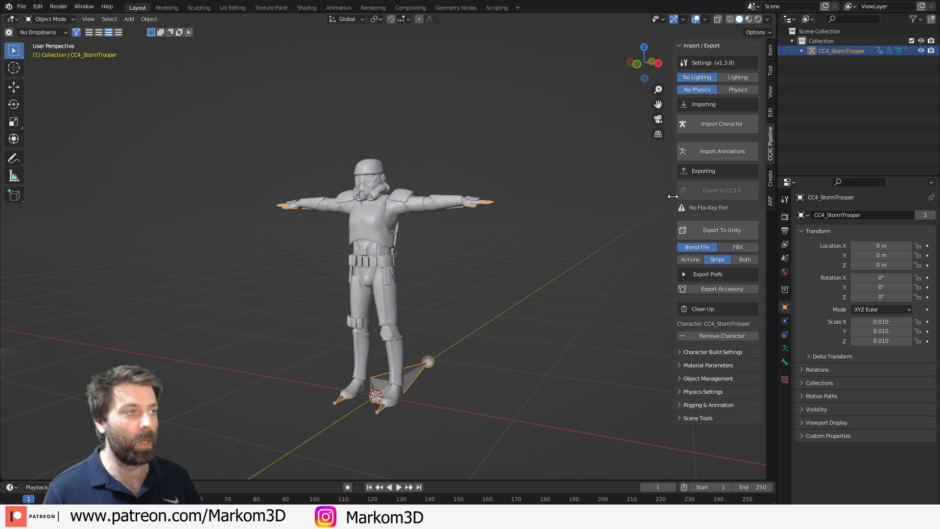
- Load the Character Creator + bone-mapping preset into Auto-Rig Pro's Quick Rig for the CC4_StormTrooper armature
left_click(769, 201)
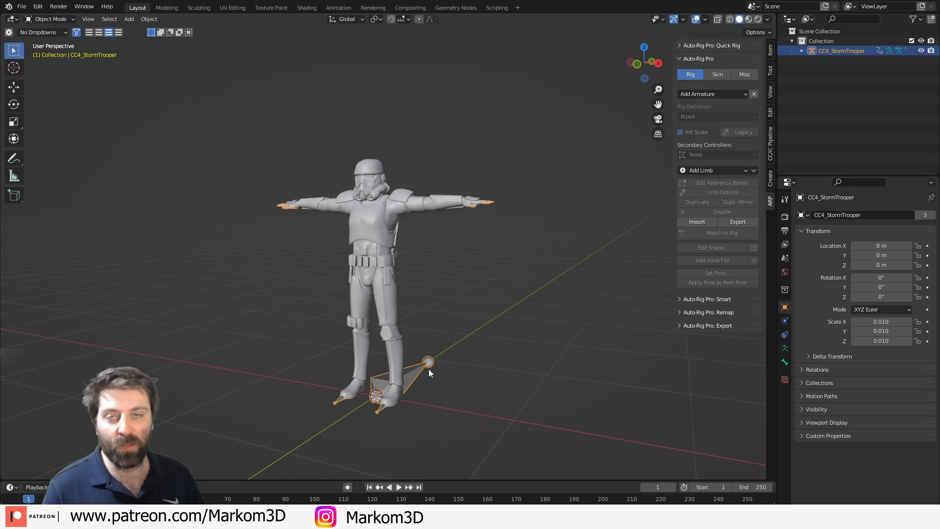
left_click(684, 45)
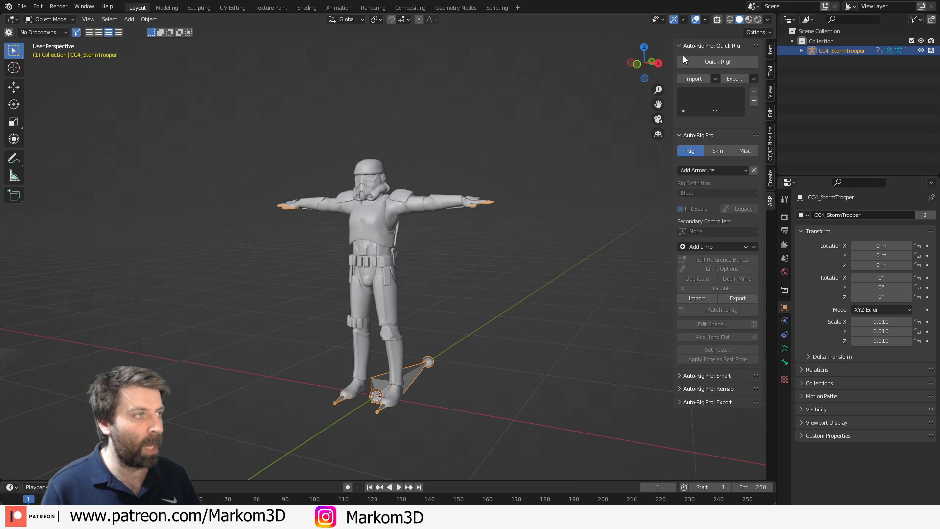
left_click(715, 79)
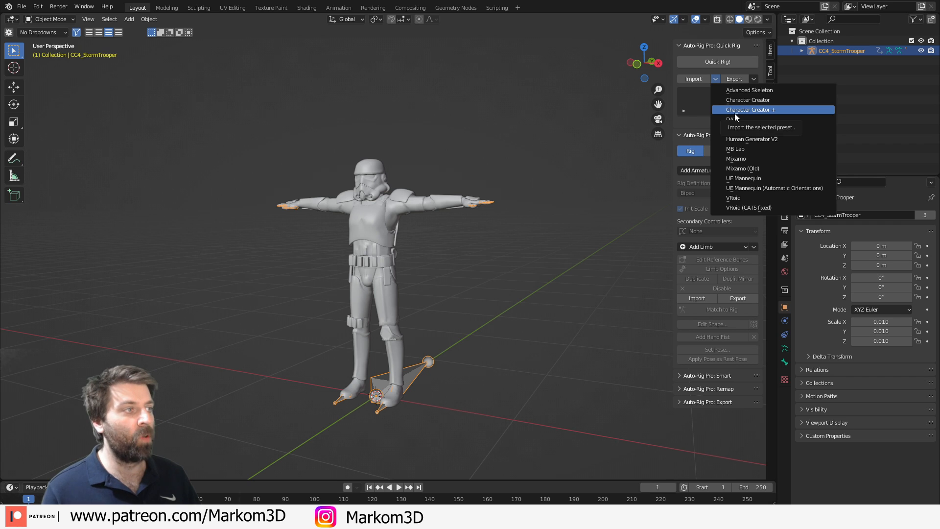
left_click(734, 113)
left_click(721, 140)
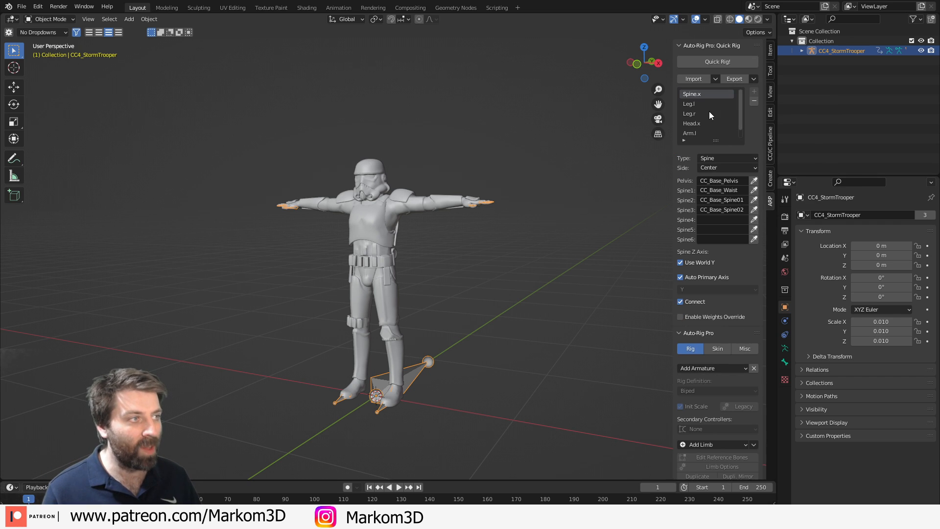
- Generate the Quick Rig in Convert mode with FK arms, IK legs and Preserve Volume off
left_click(709, 62)
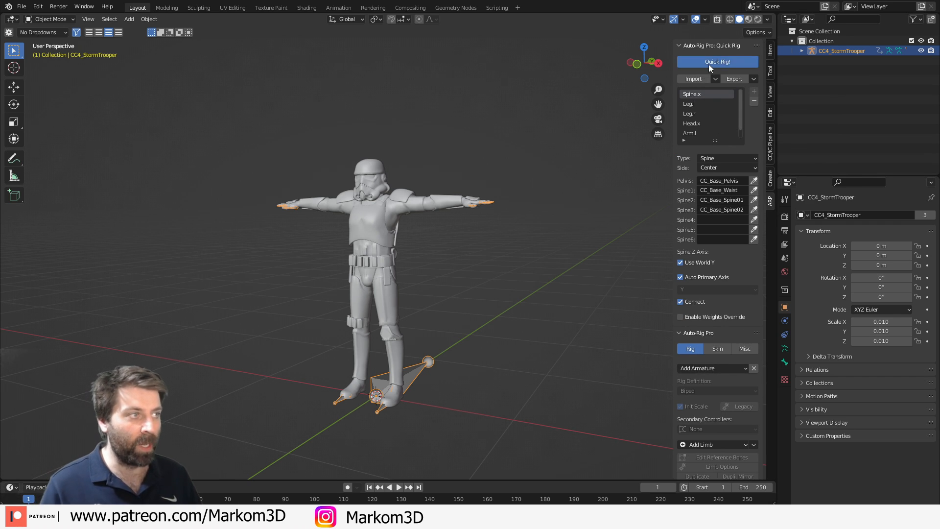
left_click(639, 180)
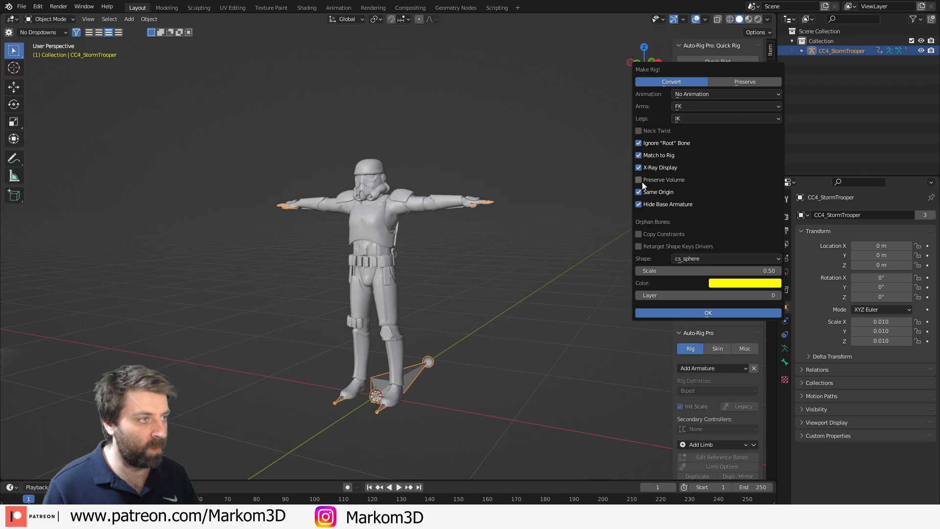
left_click(698, 313)
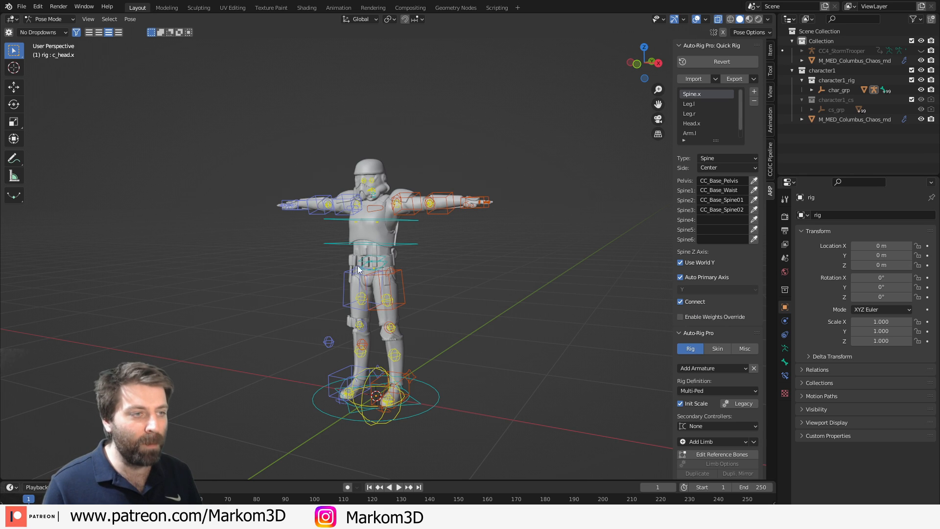
middle_click_drag(360, 269, 431, 275)
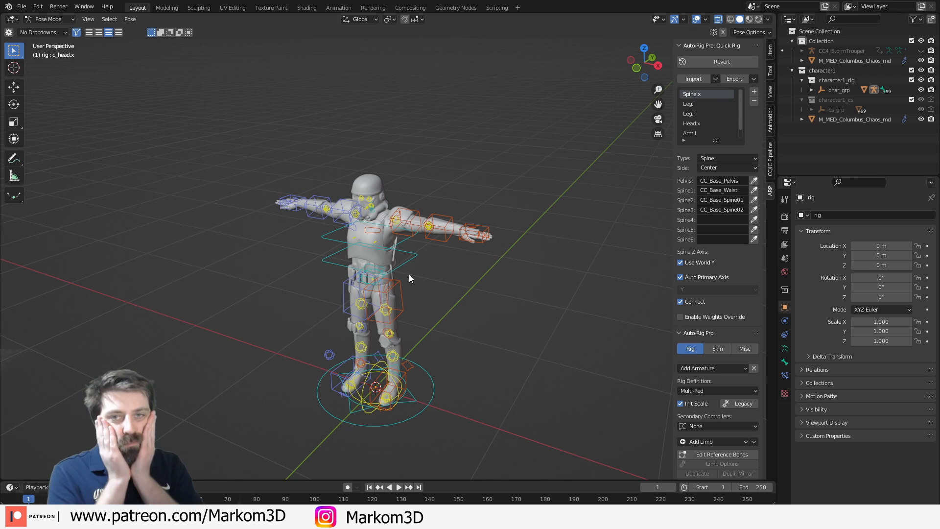